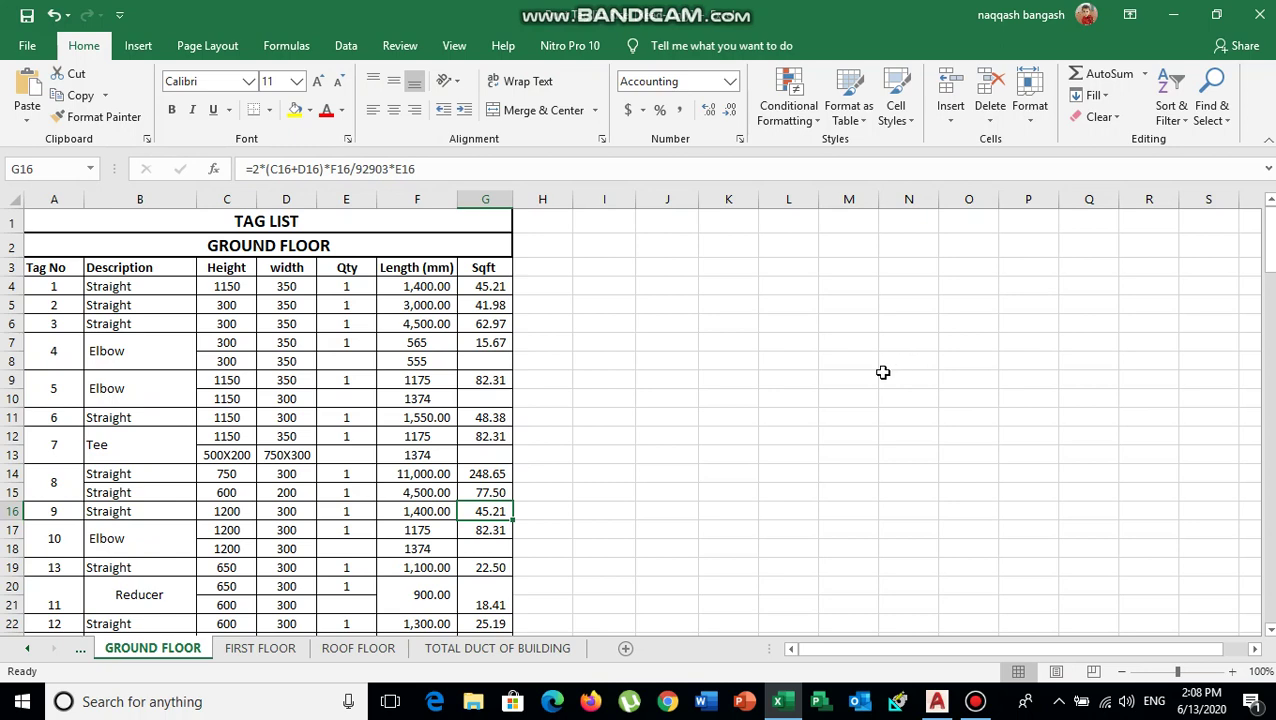
Step: Select the header and tag 1–10 rows (A3:G18), then bring up the AutoCAD HVAC drawing
{"action": "left_click_drag", "start_coordinate": [62, 270], "coordinate": [468, 545]}
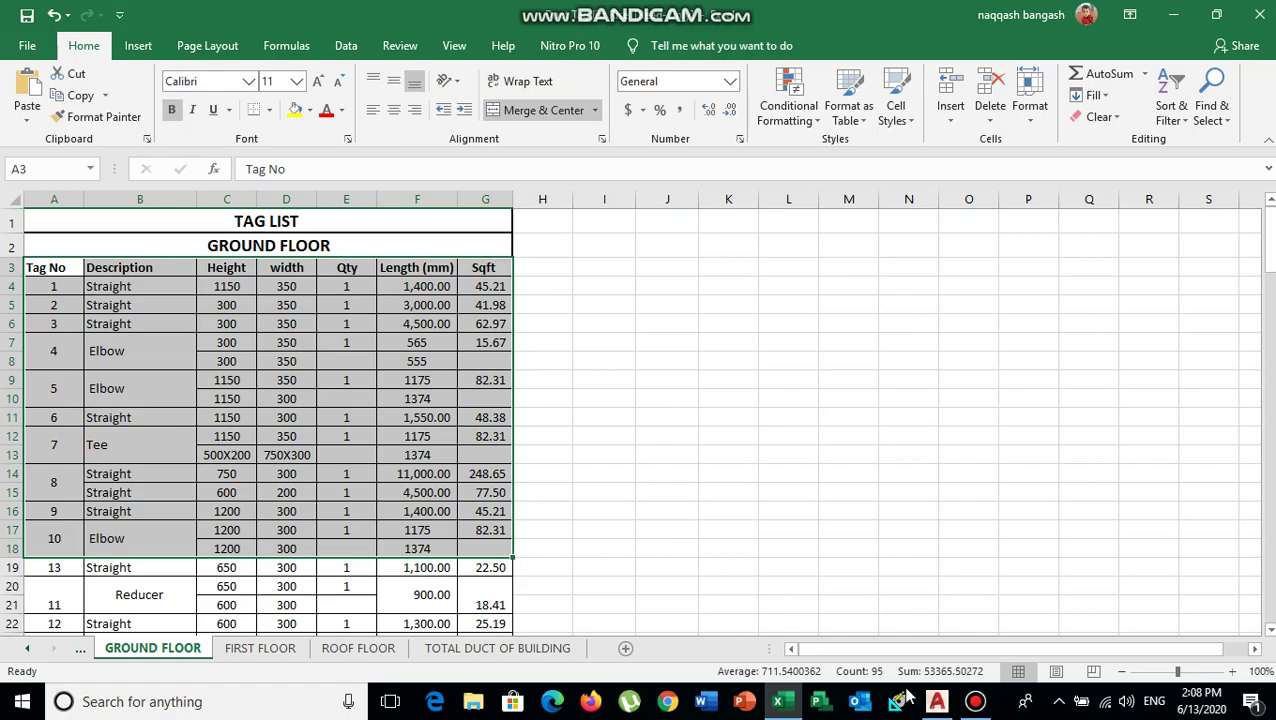
{"action": "left_click", "coordinate": [937, 701]}
{"action": "scroll", "coordinate": [445, 425], "scroll_direction": "up", "scroll_amount": 8}
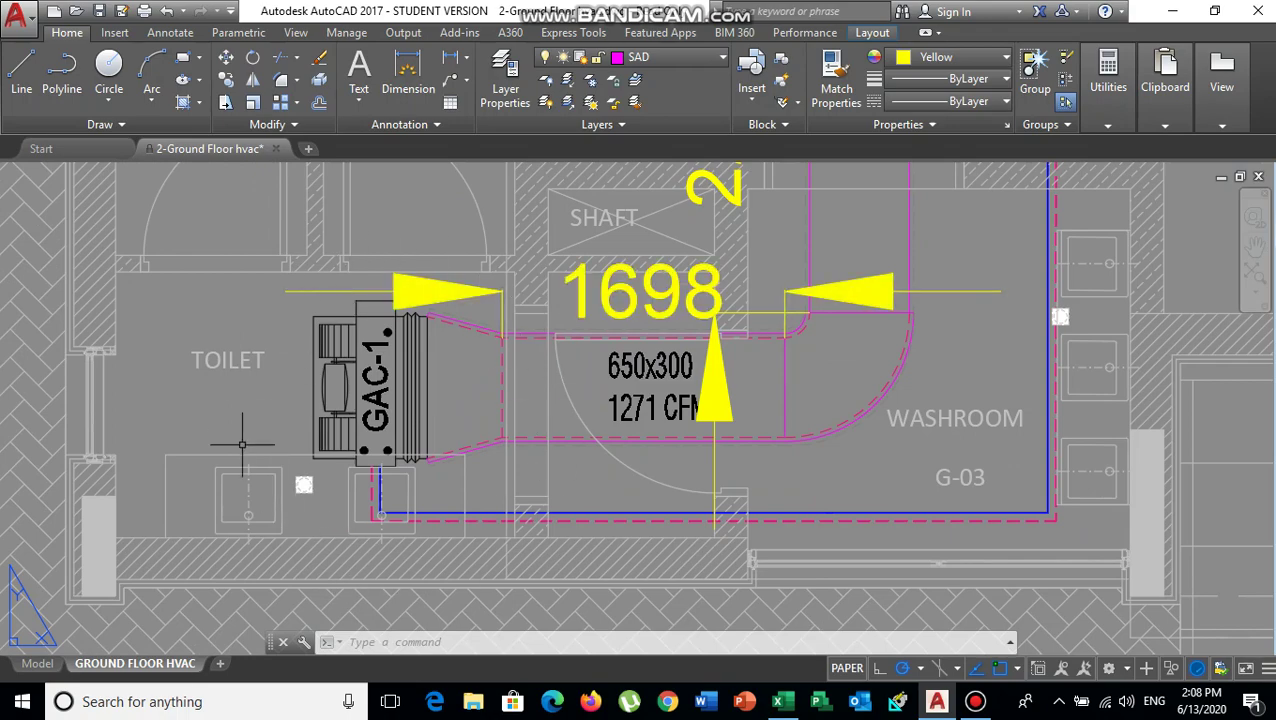
{"action": "scroll", "coordinate": [243, 474], "scroll_direction": "down", "scroll_amount": 5}
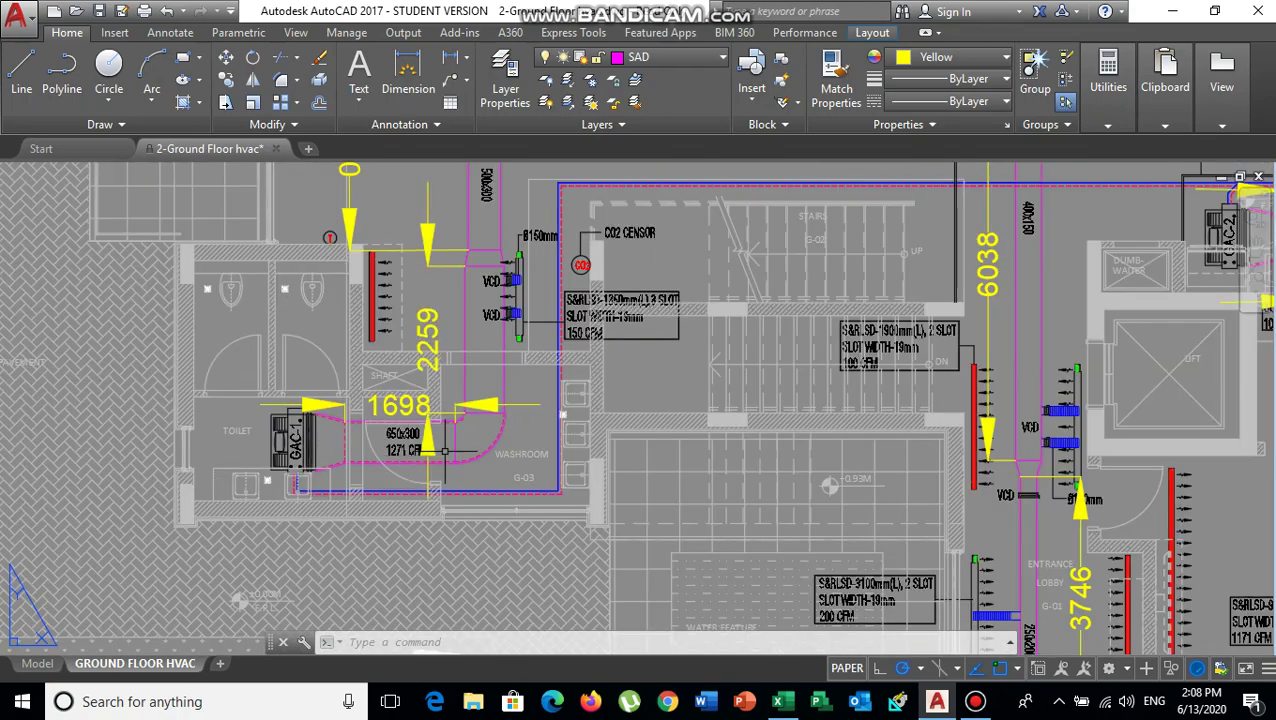
{"action": "scroll", "coordinate": [482, 494], "scroll_direction": "down", "scroll_amount": 2}
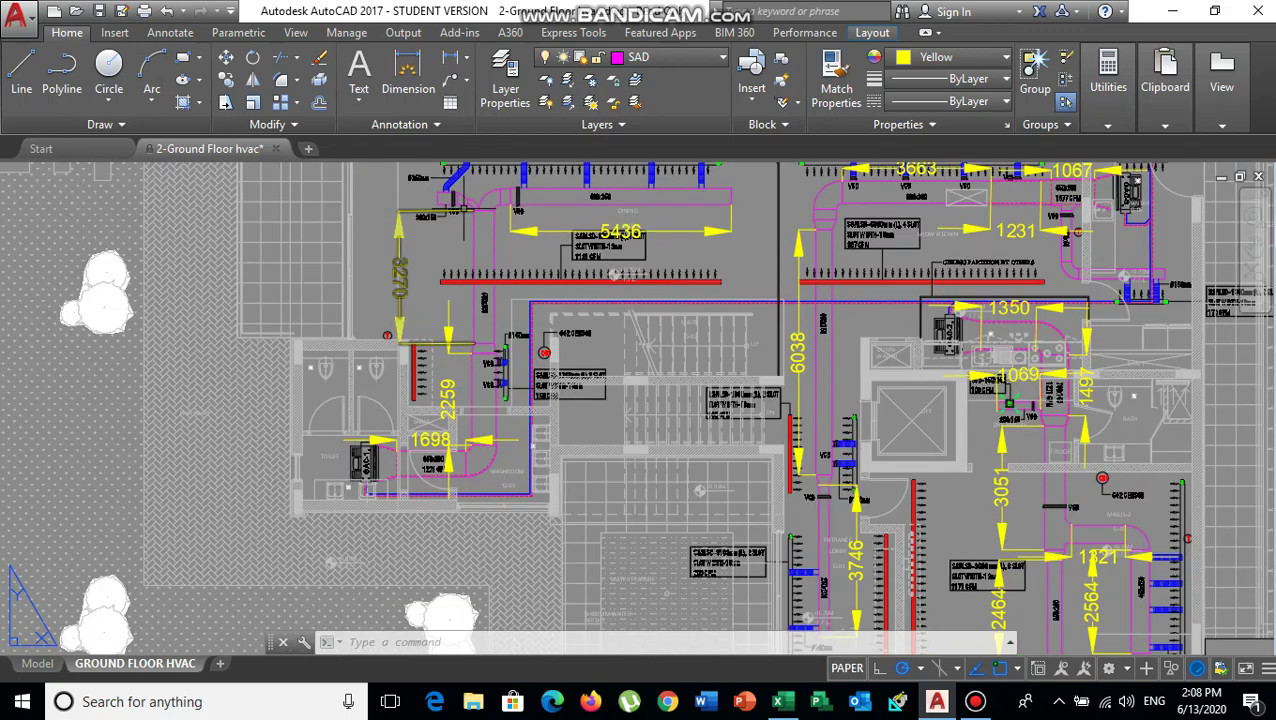
{"action": "scroll", "coordinate": [620, 370], "scroll_direction": "down", "scroll_amount": 5}
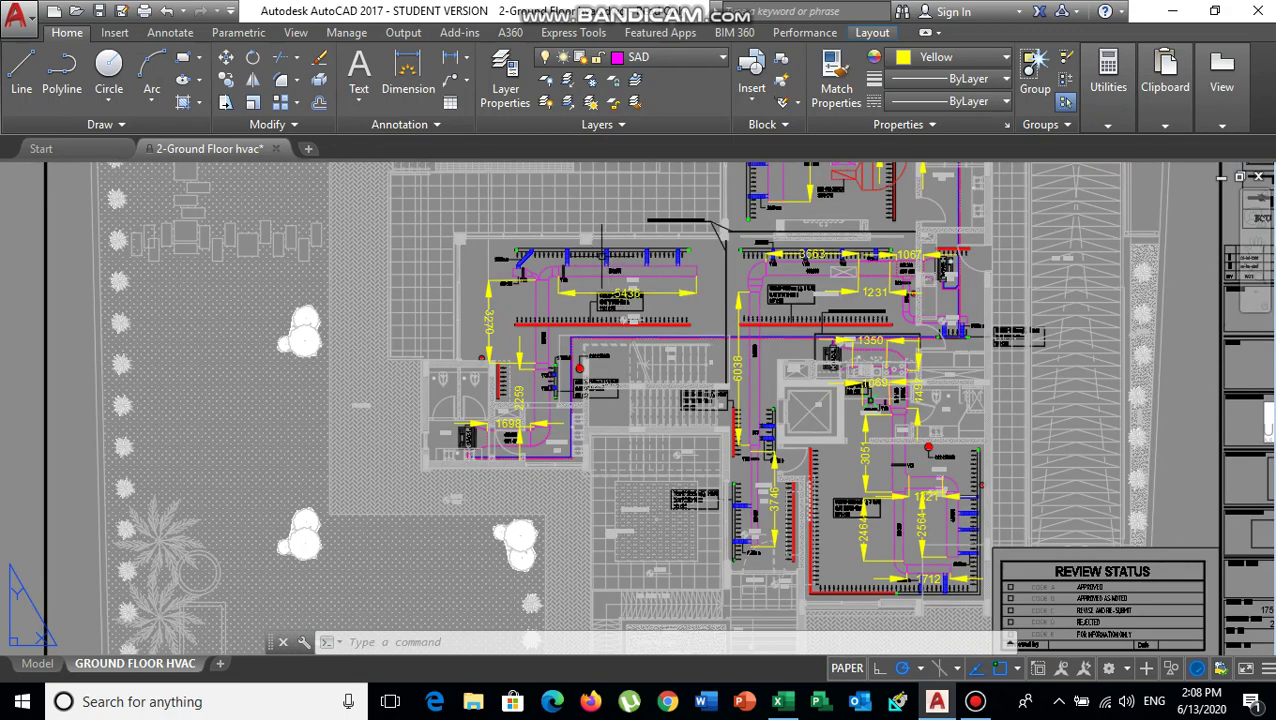
{"action": "scroll", "coordinate": [620, 370], "scroll_direction": "up", "scroll_amount": 6}
{"action": "scroll", "coordinate": [620, 370], "scroll_direction": "down", "scroll_amount": 2}
{"action": "scroll", "coordinate": [598, 400], "scroll_direction": "down", "scroll_amount": 4}
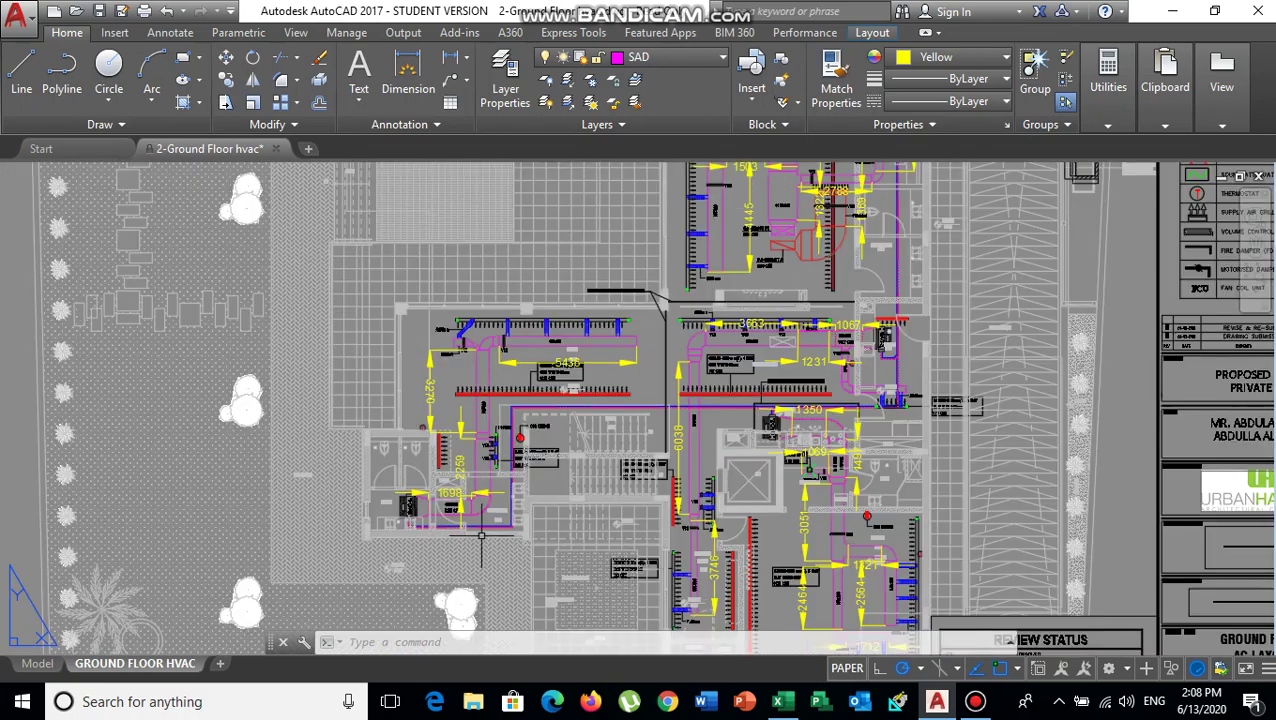
{"action": "scroll", "coordinate": [598, 400], "scroll_direction": "up", "scroll_amount": 7}
{"action": "scroll", "coordinate": [776, 374], "scroll_direction": "up", "scroll_amount": 3}
{"action": "scroll", "coordinate": [776, 374], "scroll_direction": "down", "scroll_amount": 5}
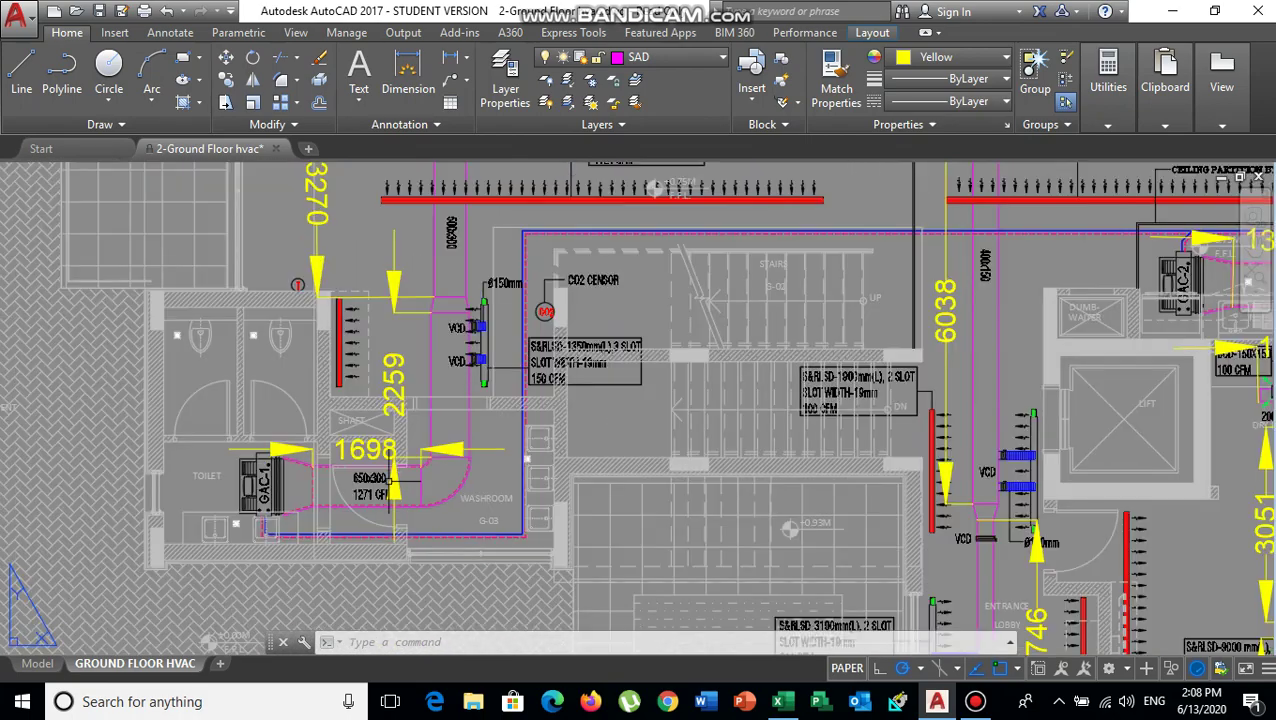
{"action": "scroll", "coordinate": [452, 270], "scroll_direction": "up", "scroll_amount": 7}
{"action": "scroll", "coordinate": [446, 444], "scroll_direction": "down", "scroll_amount": 5}
{"action": "scroll", "coordinate": [640, 335], "scroll_direction": "up", "scroll_amount": 5}
{"action": "scroll", "coordinate": [630, 330], "scroll_direction": "down", "scroll_amount": 1}
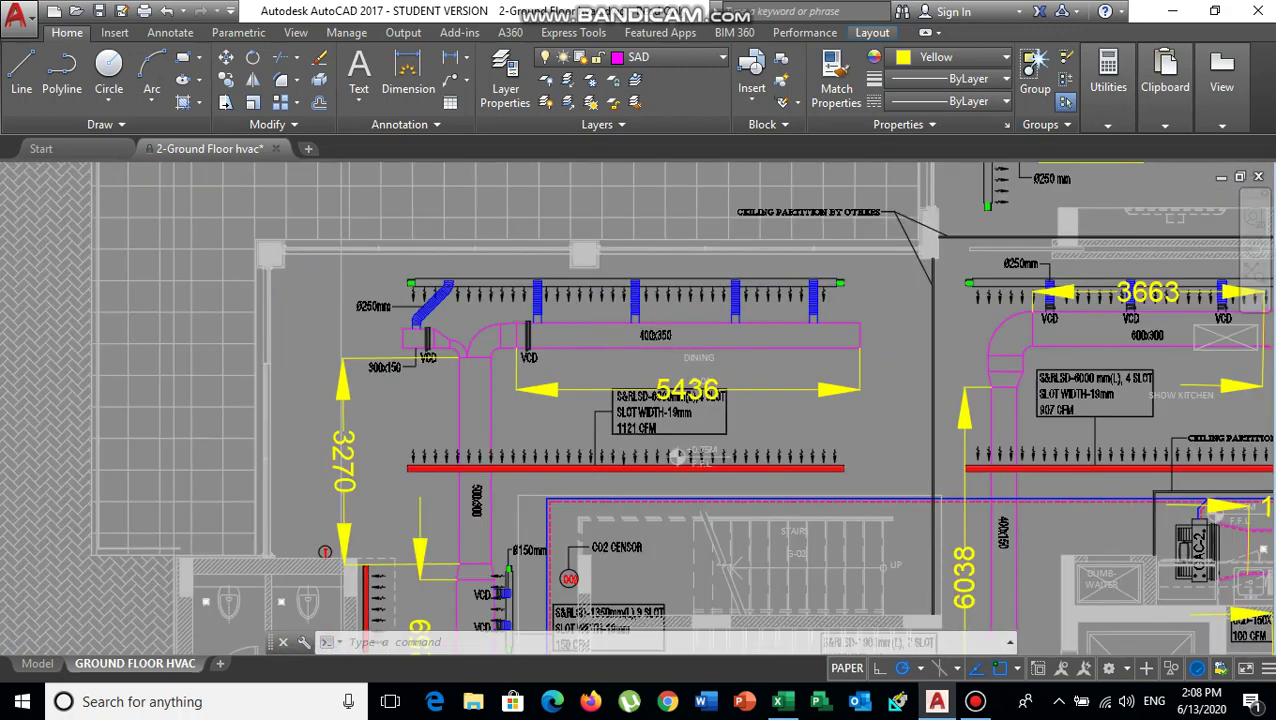
{"action": "scroll", "coordinate": [449, 250], "scroll_direction": "down", "scroll_amount": 2}
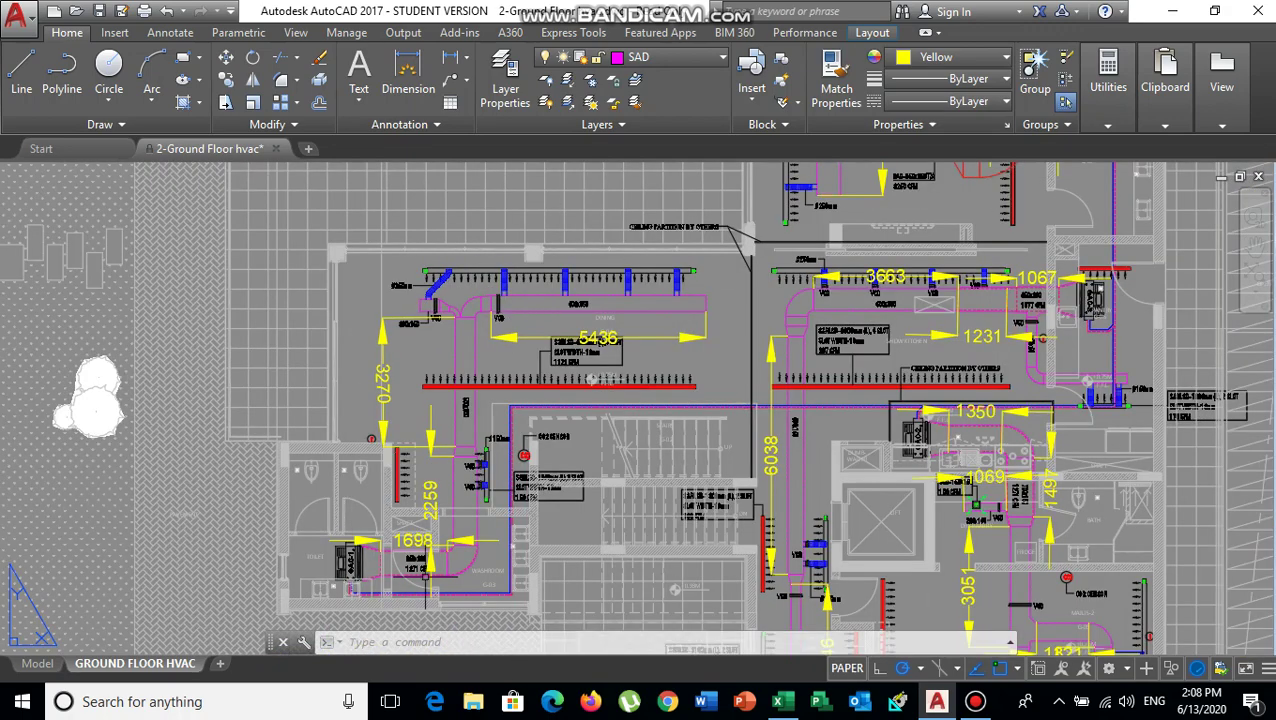
{"action": "scroll", "coordinate": [469, 530], "scroll_direction": "up", "scroll_amount": 2}
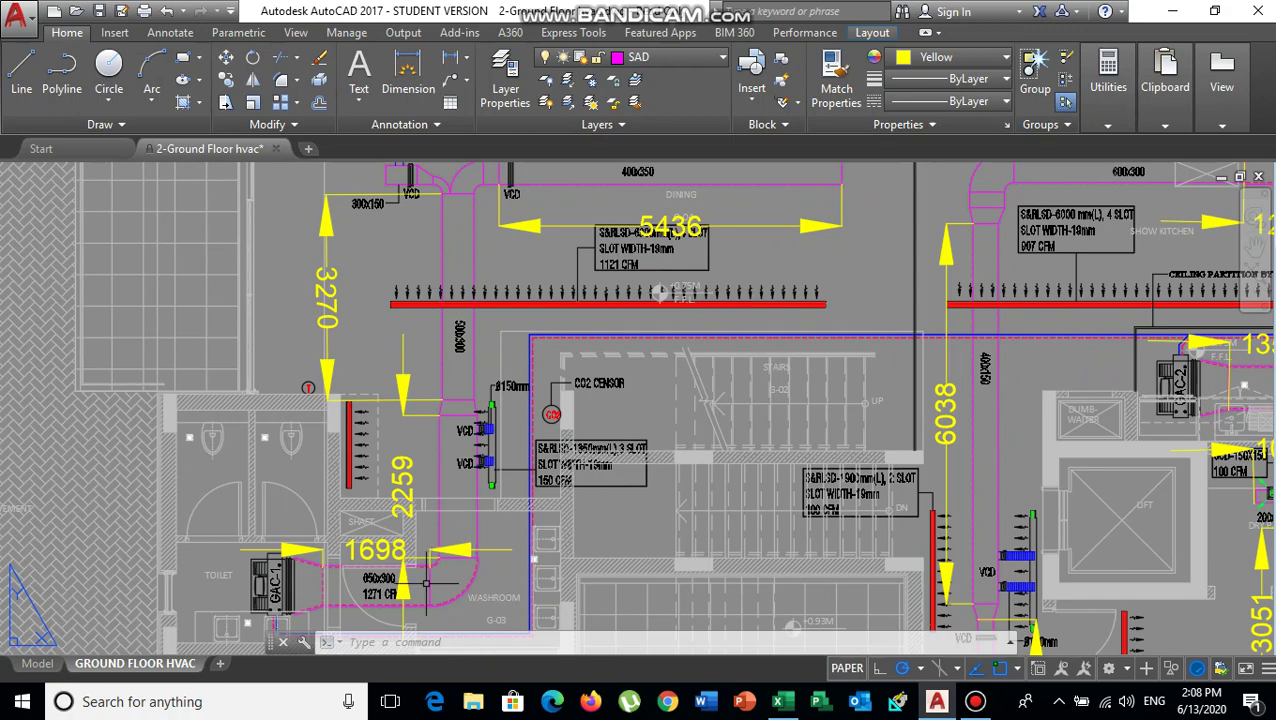
{"action": "scroll", "coordinate": [393, 610], "scroll_direction": "up", "scroll_amount": 3}
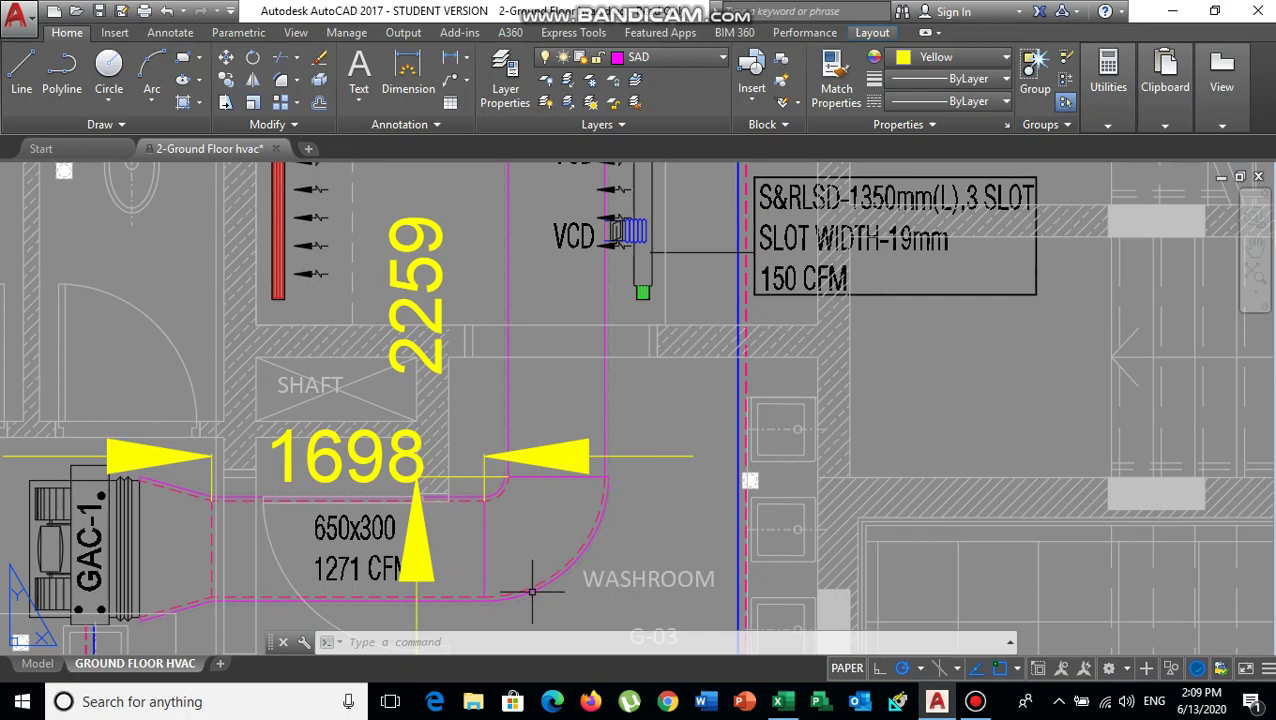
{"action": "scroll", "coordinate": [518, 515], "scroll_direction": "down", "scroll_amount": 1}
{"action": "scroll", "coordinate": [541, 433], "scroll_direction": "up", "scroll_amount": 3}
{"action": "scroll", "coordinate": [521, 373], "scroll_direction": "down", "scroll_amount": 6}
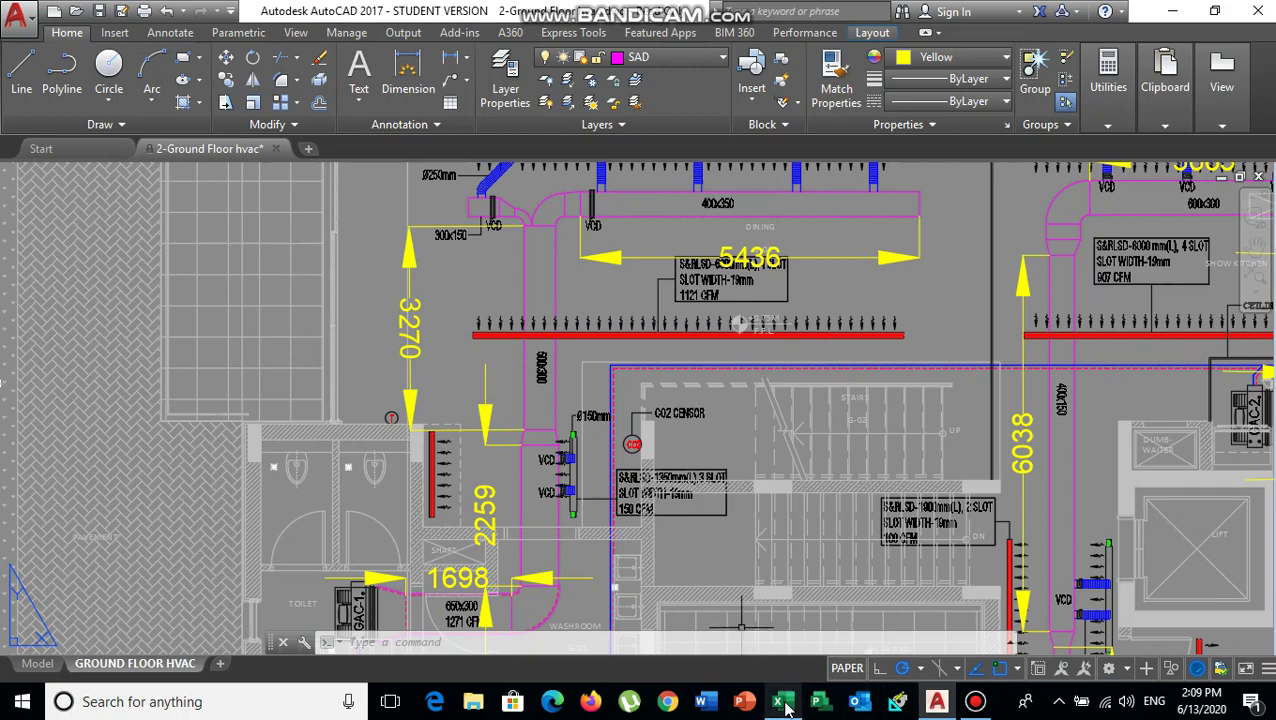
Step: Zoom out to the full ground-floor HVAC sheet, toggling the Excel tag list over it to compare
{"action": "mouse_move", "coordinate": [780, 701]}
{"action": "scroll", "coordinate": [540, 397], "scroll_direction": "down", "scroll_amount": 2}
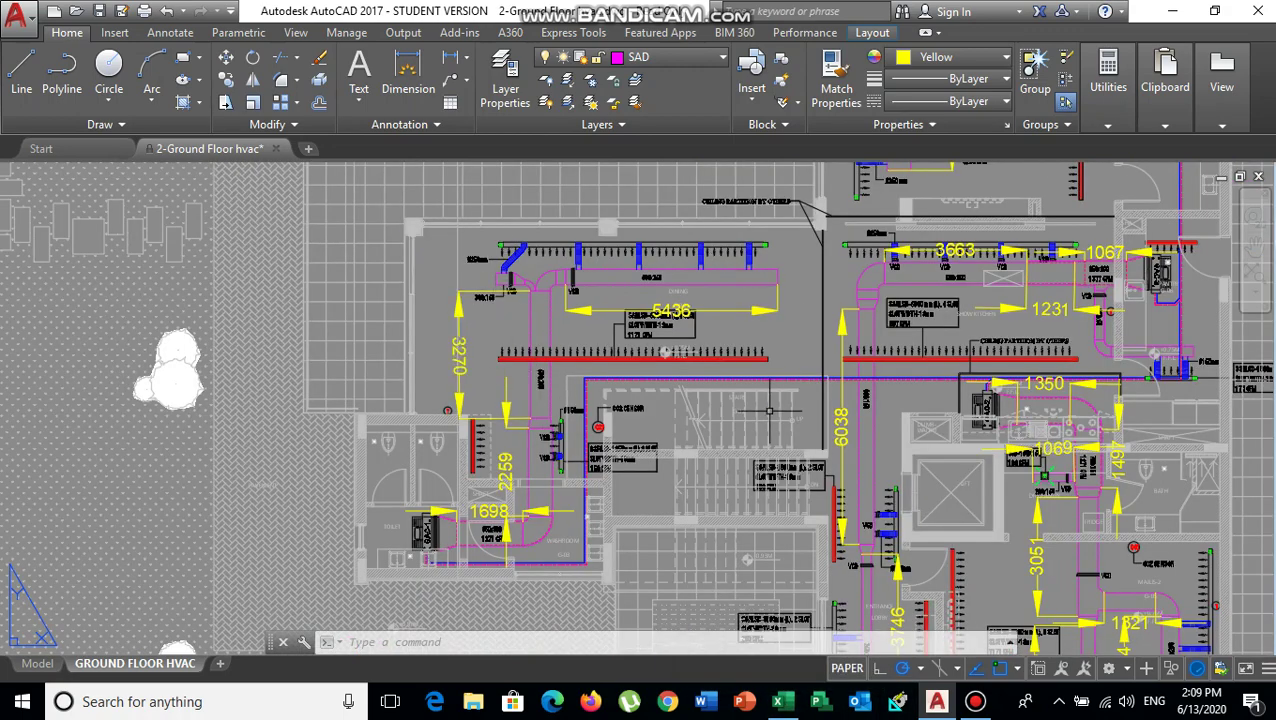
{"action": "left_click", "coordinate": [780, 700]}
{"action": "left_click", "coordinate": [780, 700]}
{"action": "left_click", "coordinate": [782, 703]}
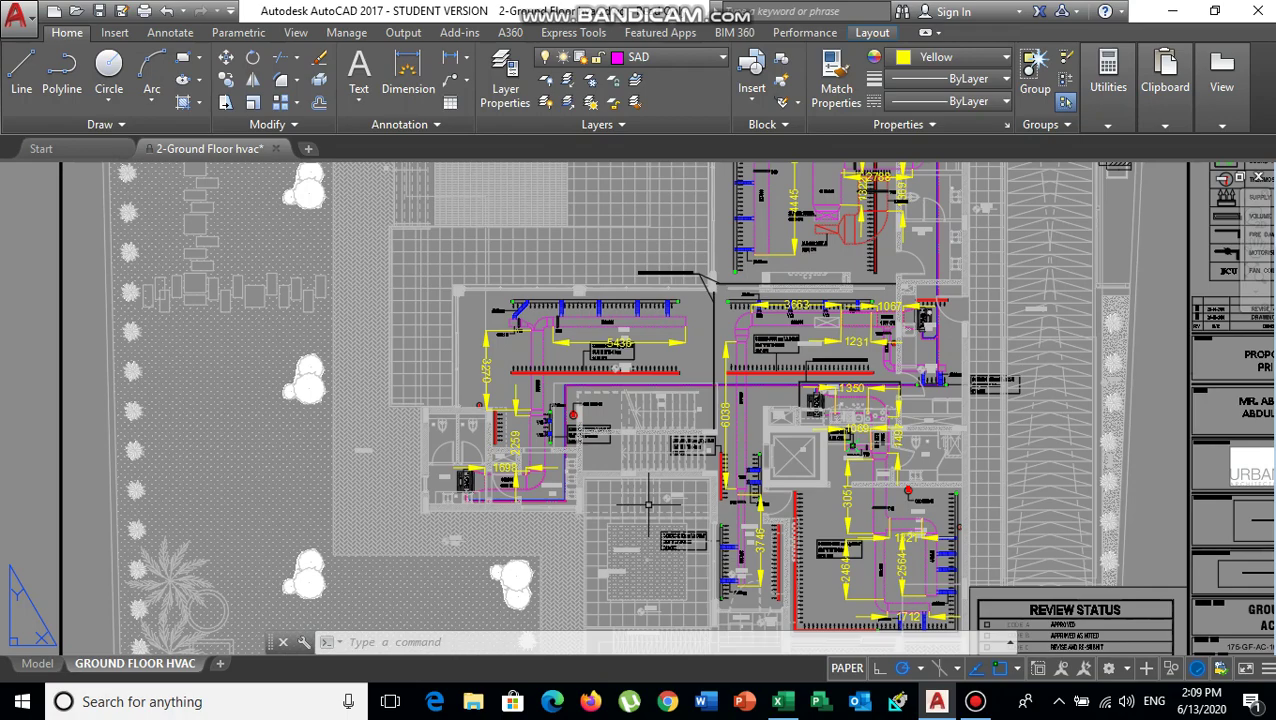
{"action": "left_click", "coordinate": [780, 702]}
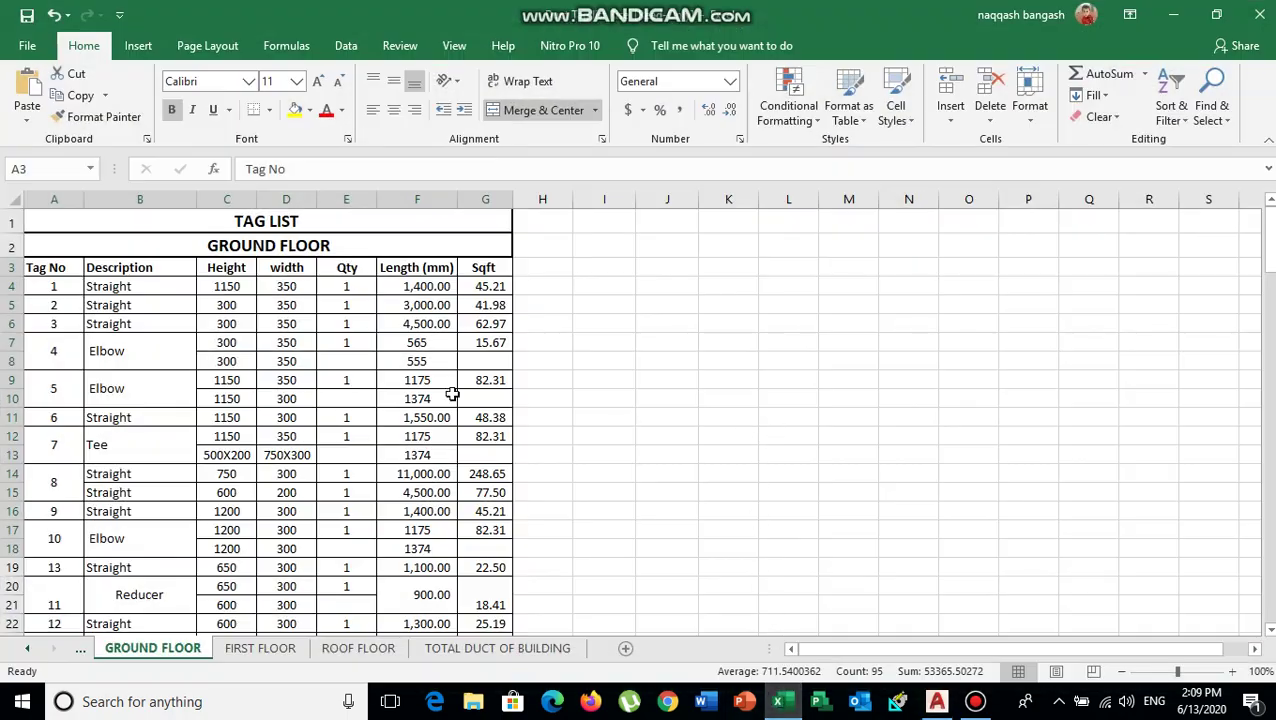
{"action": "left_click", "coordinate": [780, 702]}
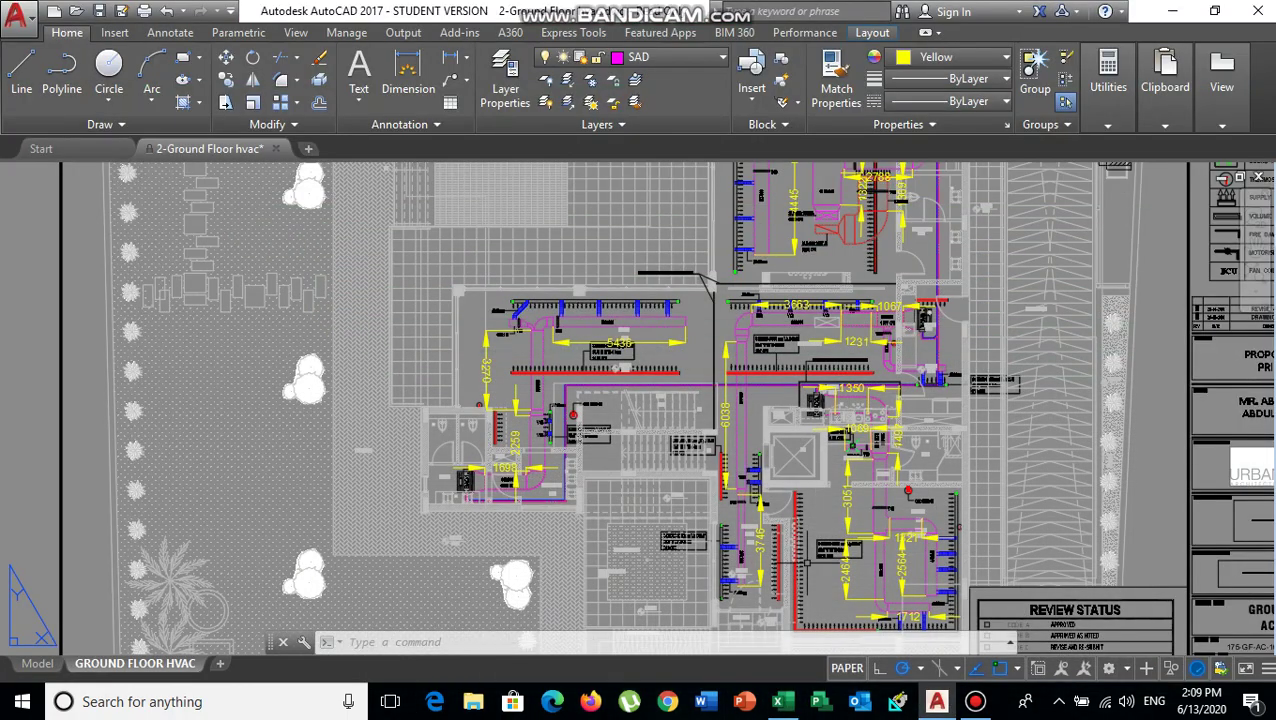
{"action": "scroll", "coordinate": [640, 400], "scroll_direction": "down", "scroll_amount": 5}
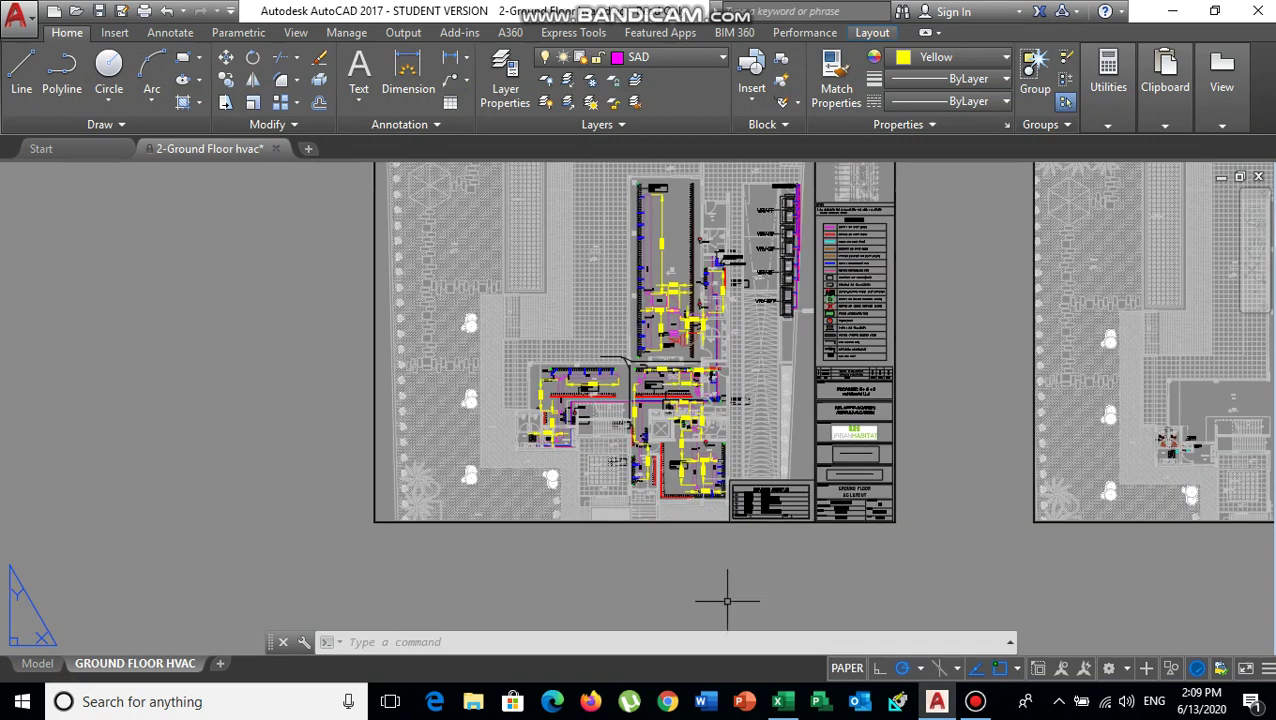
{"action": "left_click", "coordinate": [780, 702]}
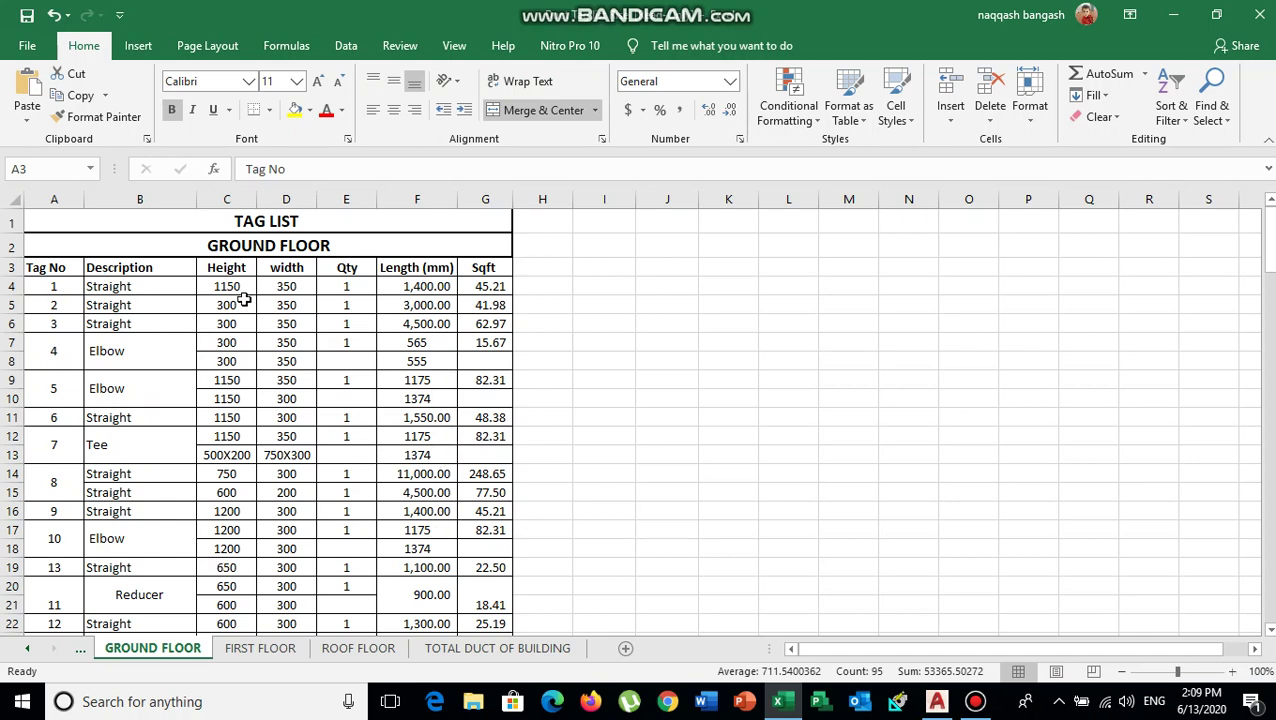
Step: Scroll the tag list, check tag 4's Elbow entry and tag 1, then minimize Excel
{"action": "scroll", "coordinate": [260, 340], "scroll_direction": "down", "scroll_amount": 8}
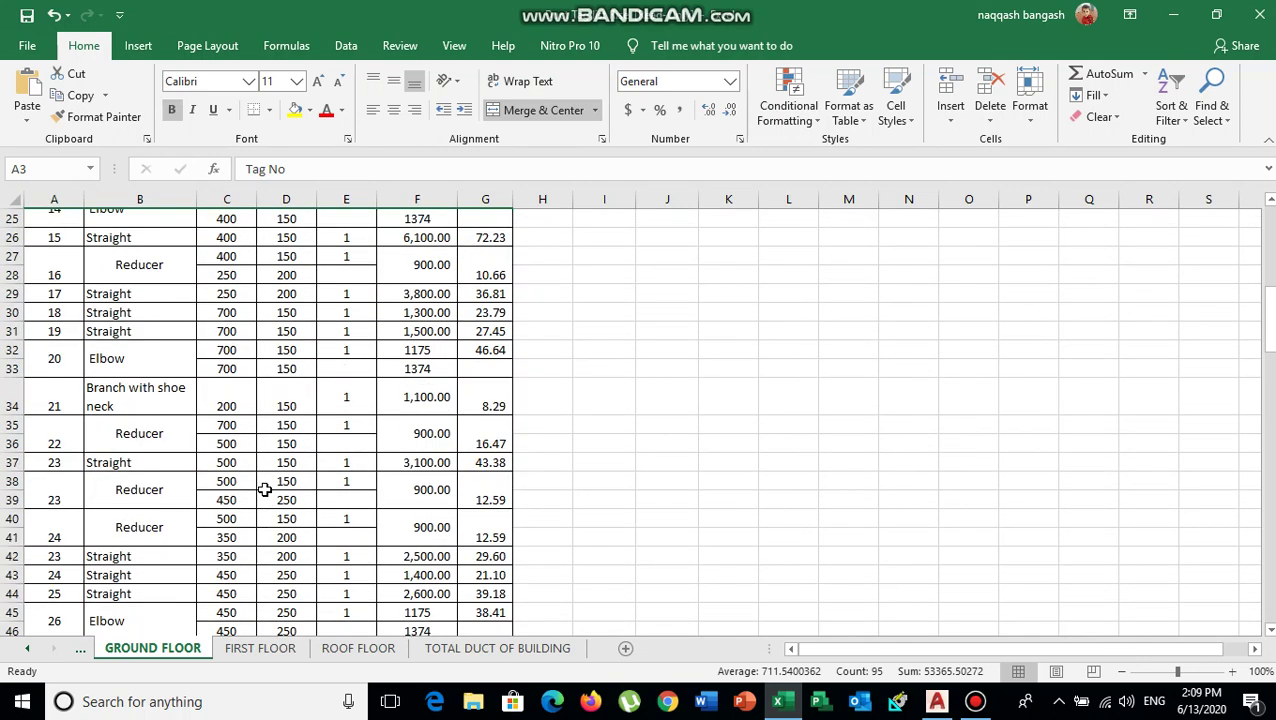
{"action": "scroll", "coordinate": [264, 489], "scroll_direction": "down", "scroll_amount": 2}
{"action": "scroll", "coordinate": [264, 489], "scroll_direction": "up", "scroll_amount": 10}
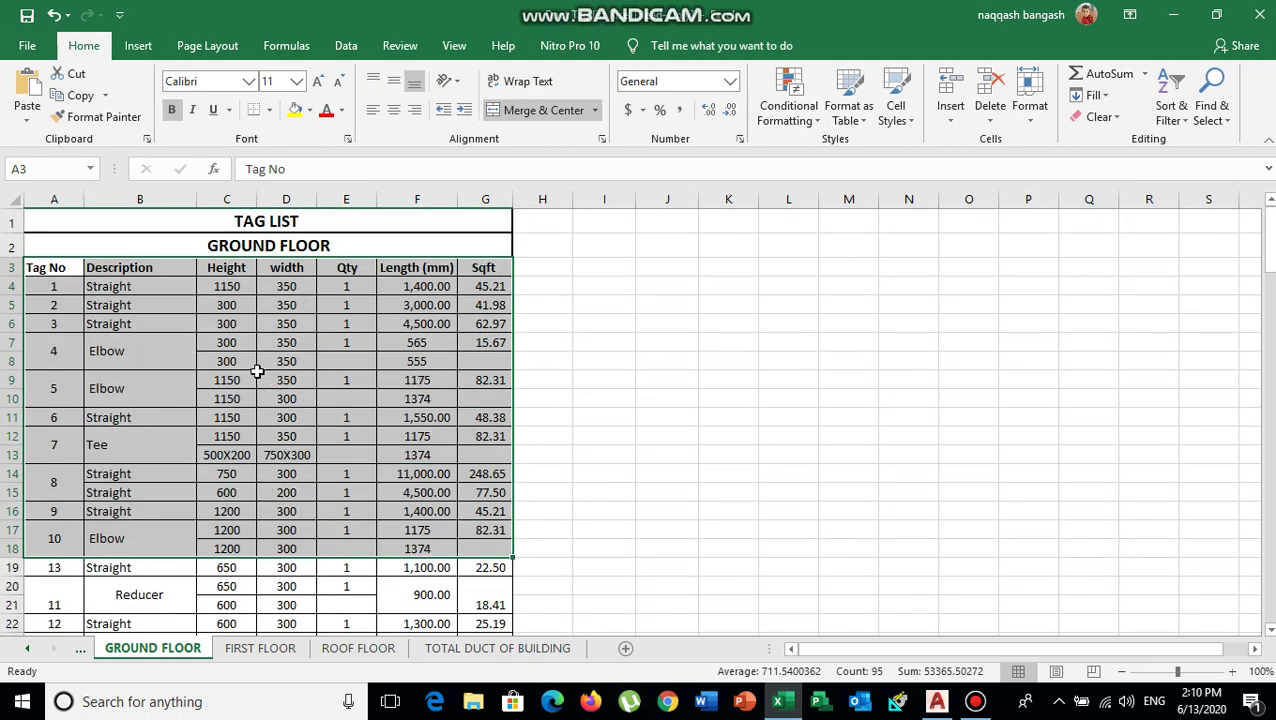
{"action": "left_click", "coordinate": [191, 349]}
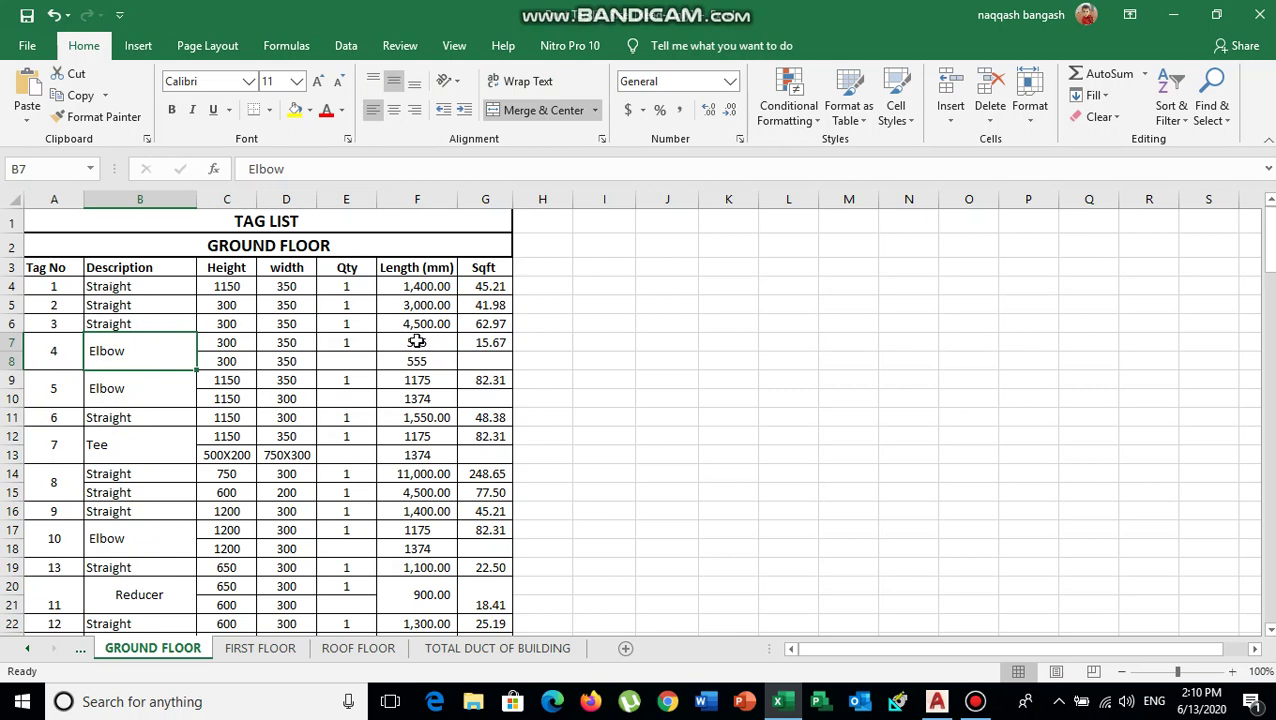
{"action": "left_click", "coordinate": [46, 287]}
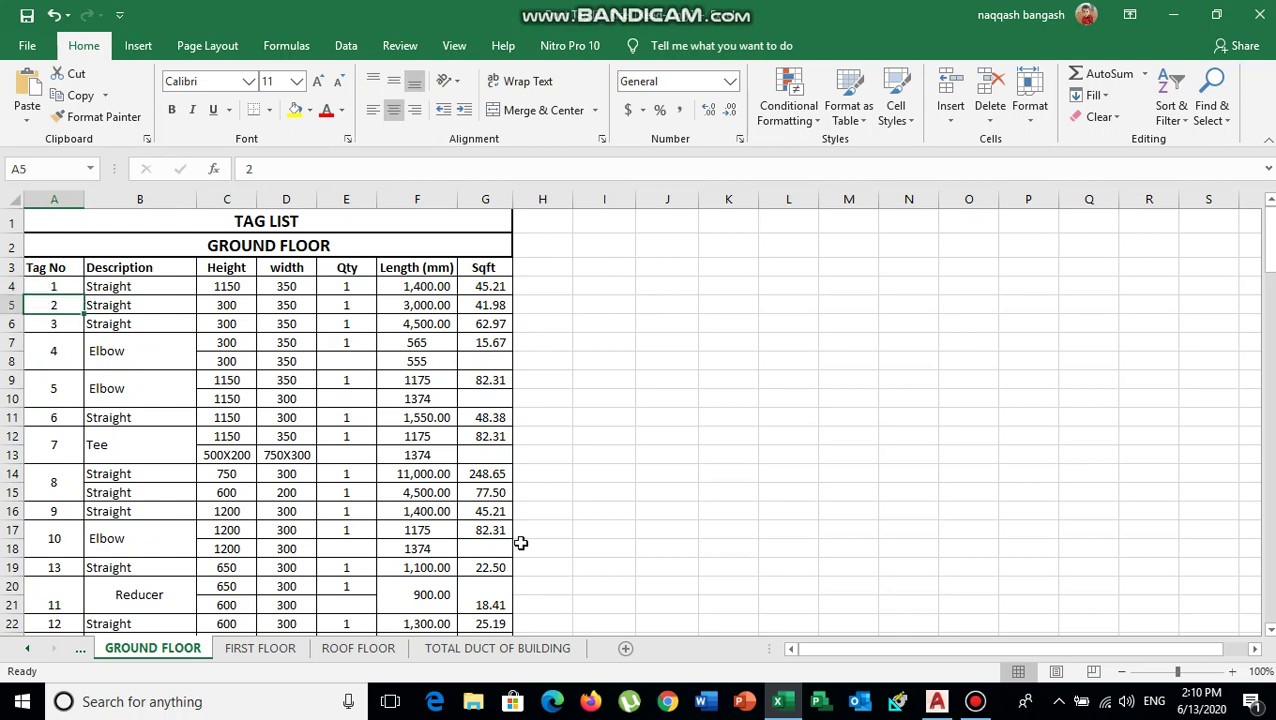
{"action": "left_click", "coordinate": [778, 701]}
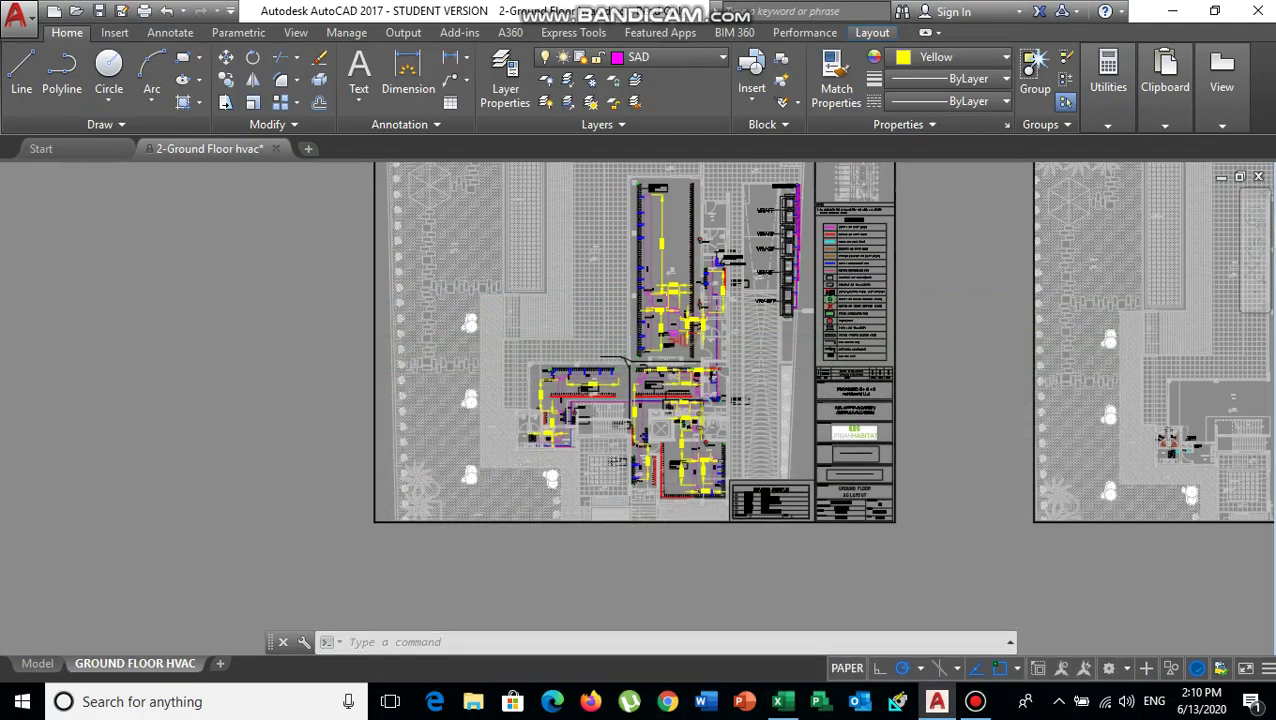
Step: Zoom around the 1698 dimension to recheck the washroom and dining duct runs, then return to Excel
{"action": "scroll", "coordinate": [595, 425], "scroll_direction": "up", "scroll_amount": 5}
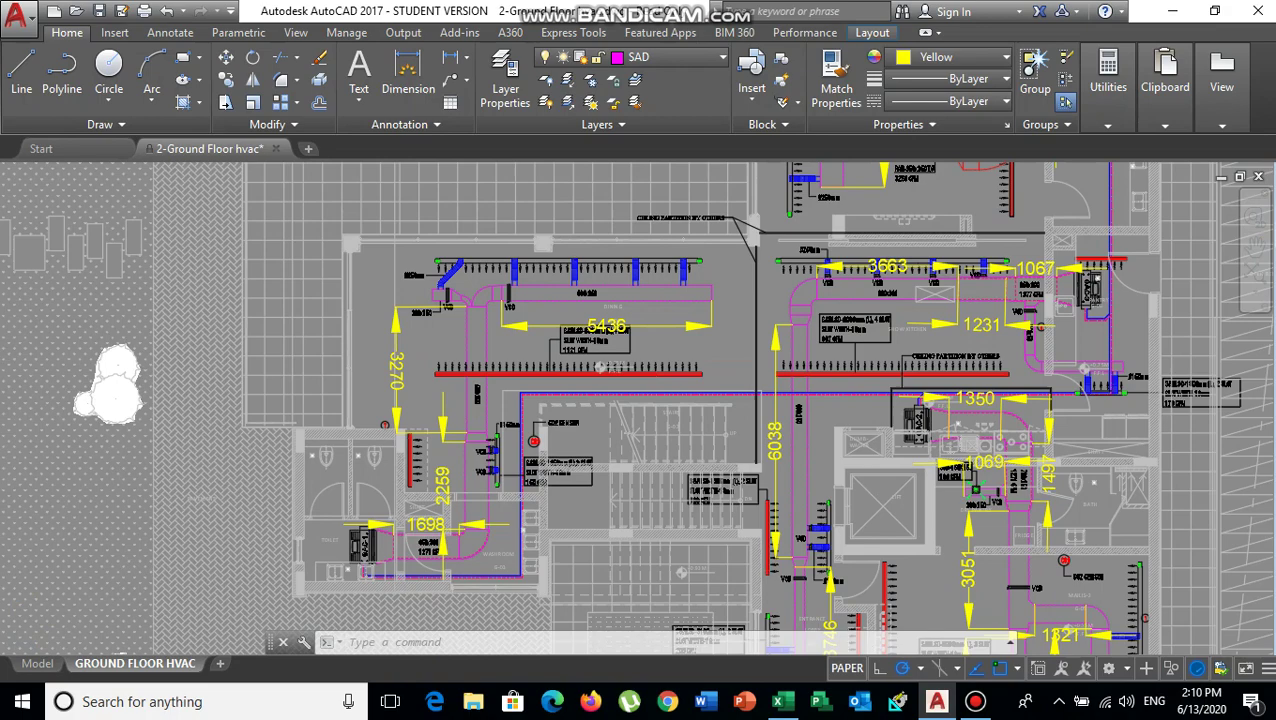
{"action": "scroll", "coordinate": [430, 520], "scroll_direction": "up", "scroll_amount": 2}
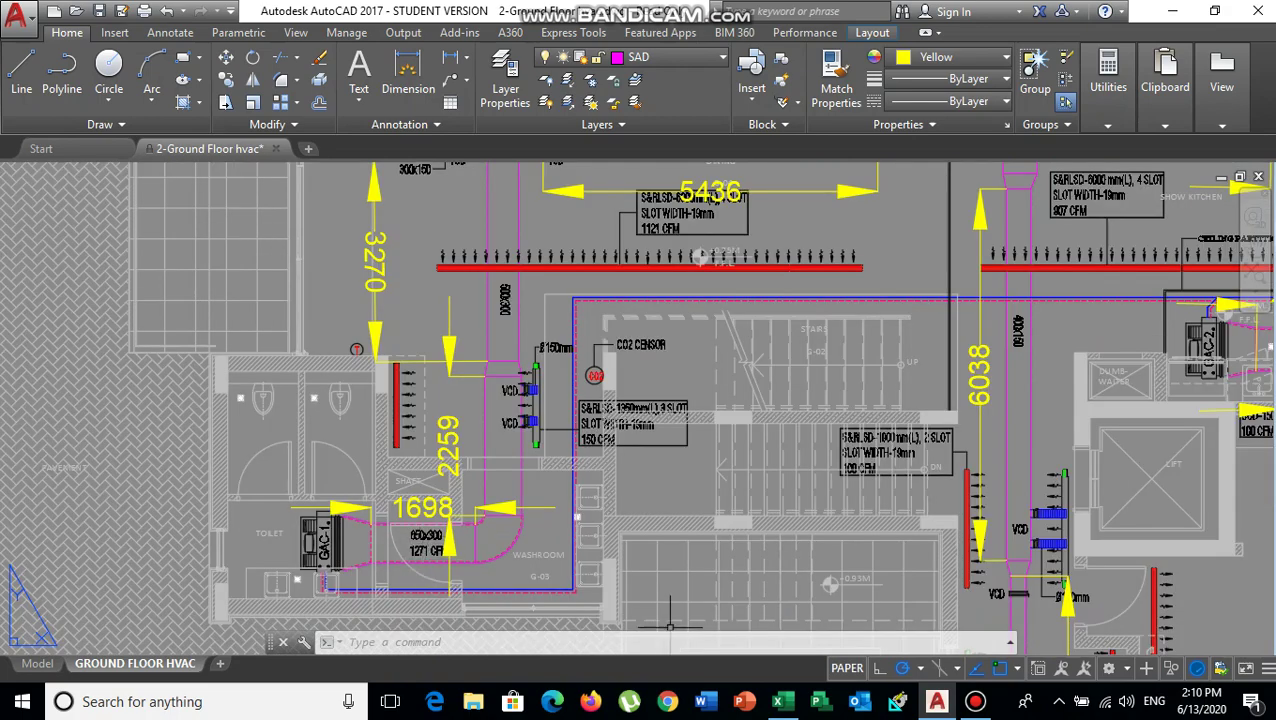
{"action": "scroll", "coordinate": [595, 583], "scroll_direction": "down", "scroll_amount": 1}
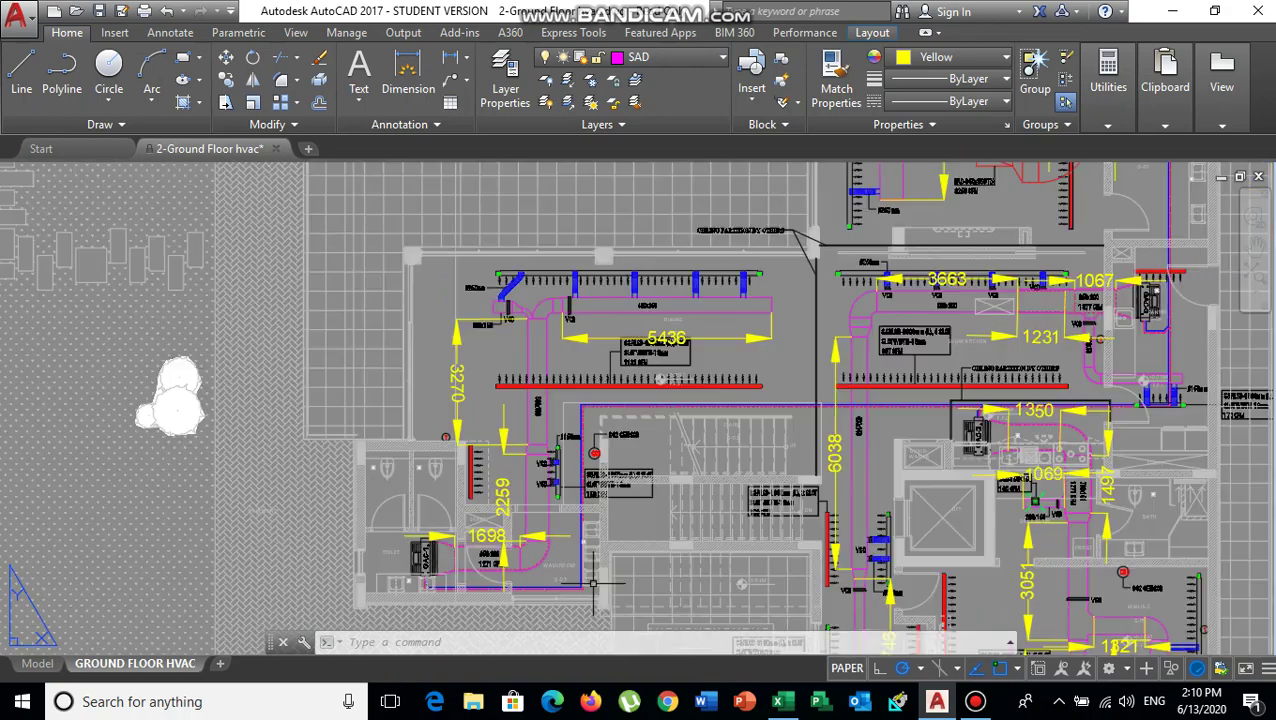
{"action": "scroll", "coordinate": [533, 600], "scroll_direction": "up", "scroll_amount": 4}
{"action": "scroll", "coordinate": [426, 570], "scroll_direction": "down", "scroll_amount": 1}
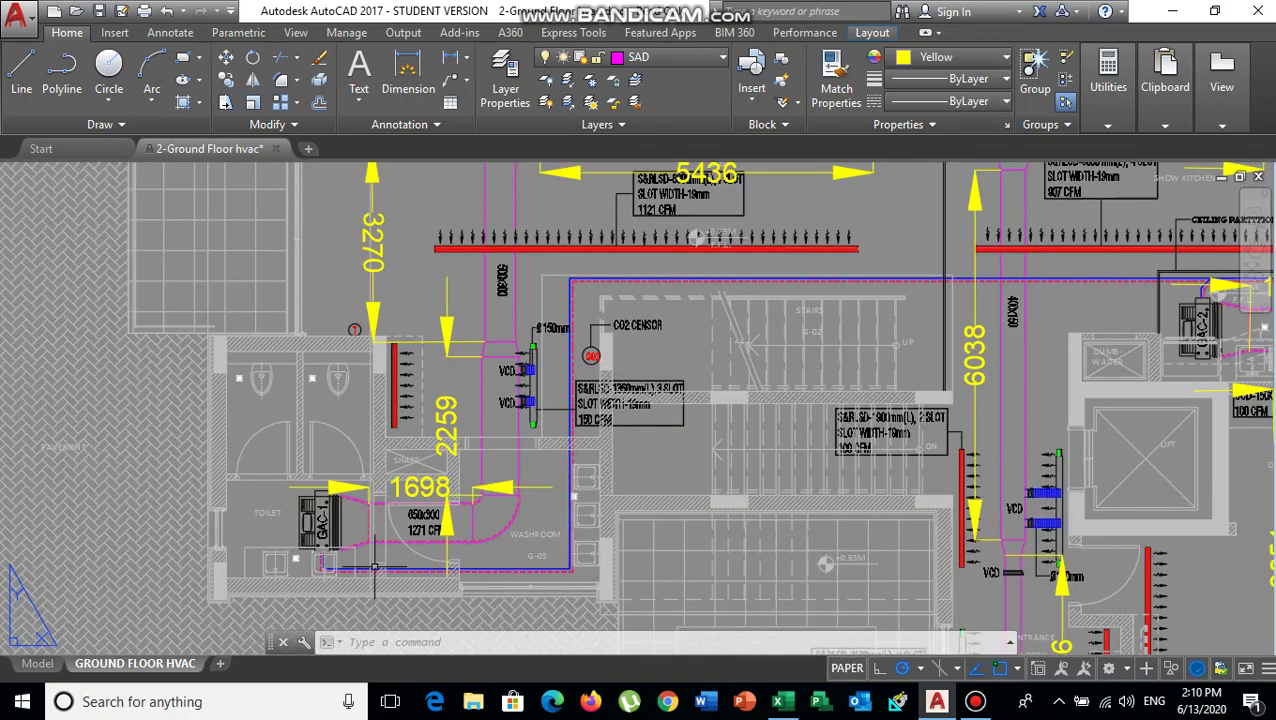
{"action": "scroll", "coordinate": [374, 566], "scroll_direction": "down", "scroll_amount": 2}
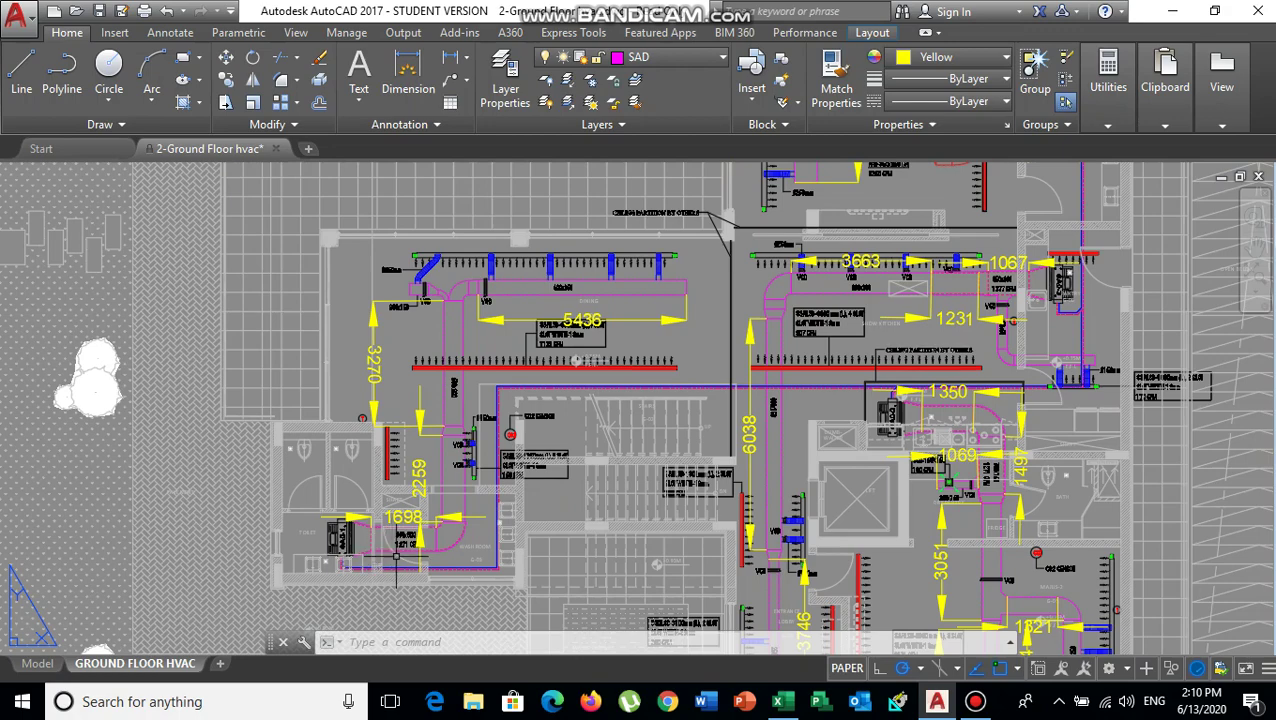
{"action": "scroll", "coordinate": [401, 561], "scroll_direction": "up", "scroll_amount": 1}
{"action": "scroll", "coordinate": [485, 454], "scroll_direction": "down", "scroll_amount": 1}
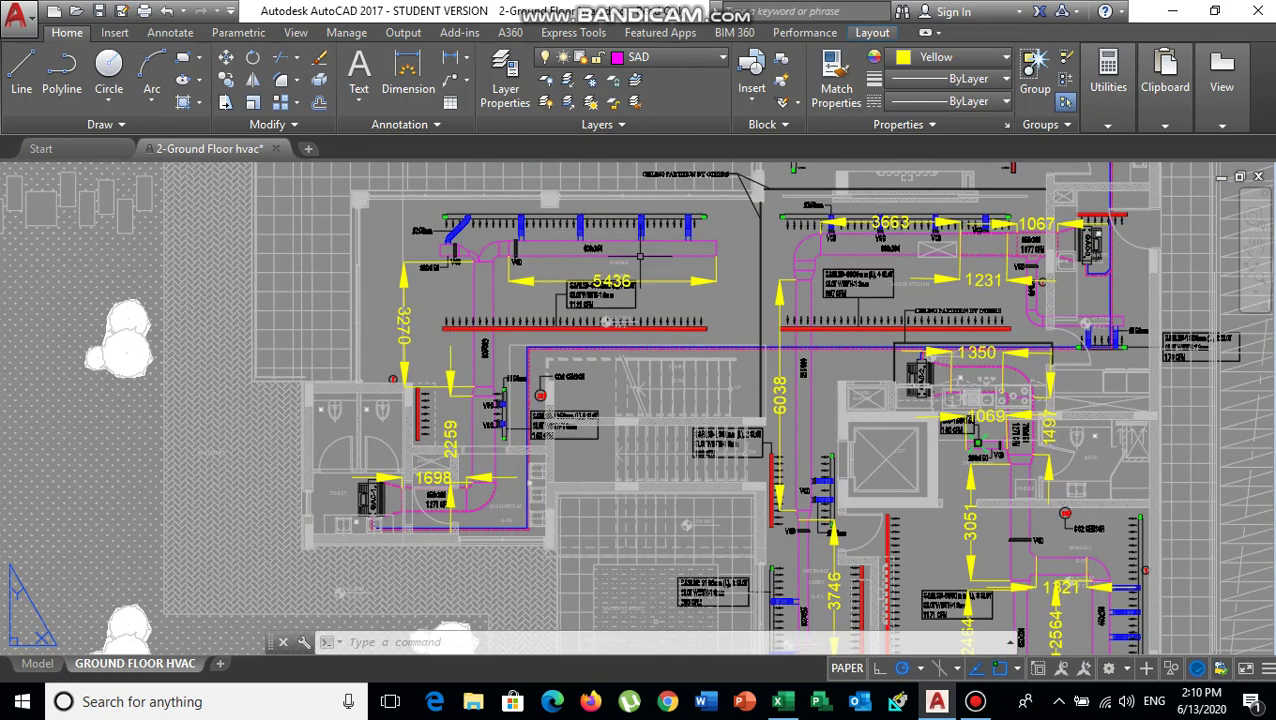
{"action": "left_click", "coordinate": [779, 701]}
Step: Scroll the tag list past tag 14 to the VENTILATION rows and back, then switch to AutoCAD
{"action": "scroll", "coordinate": [57, 602], "scroll_direction": "down", "scroll_amount": 1}
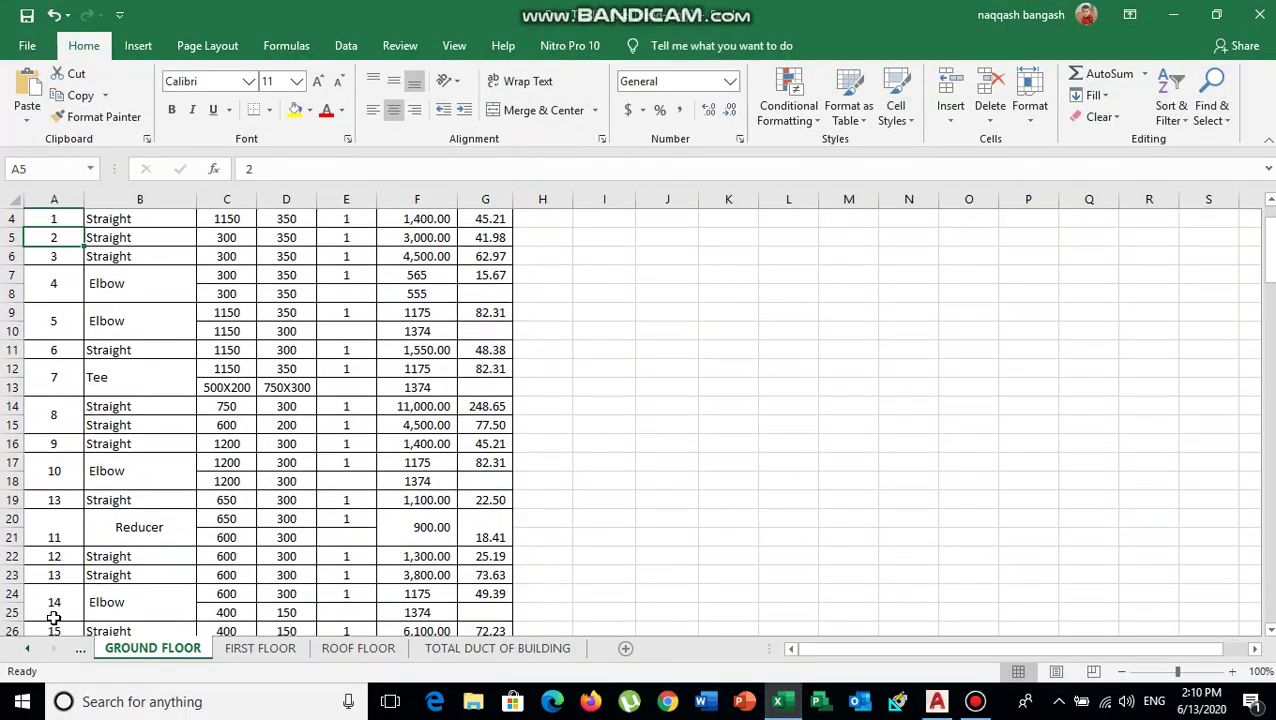
{"action": "left_click", "coordinate": [55, 608]}
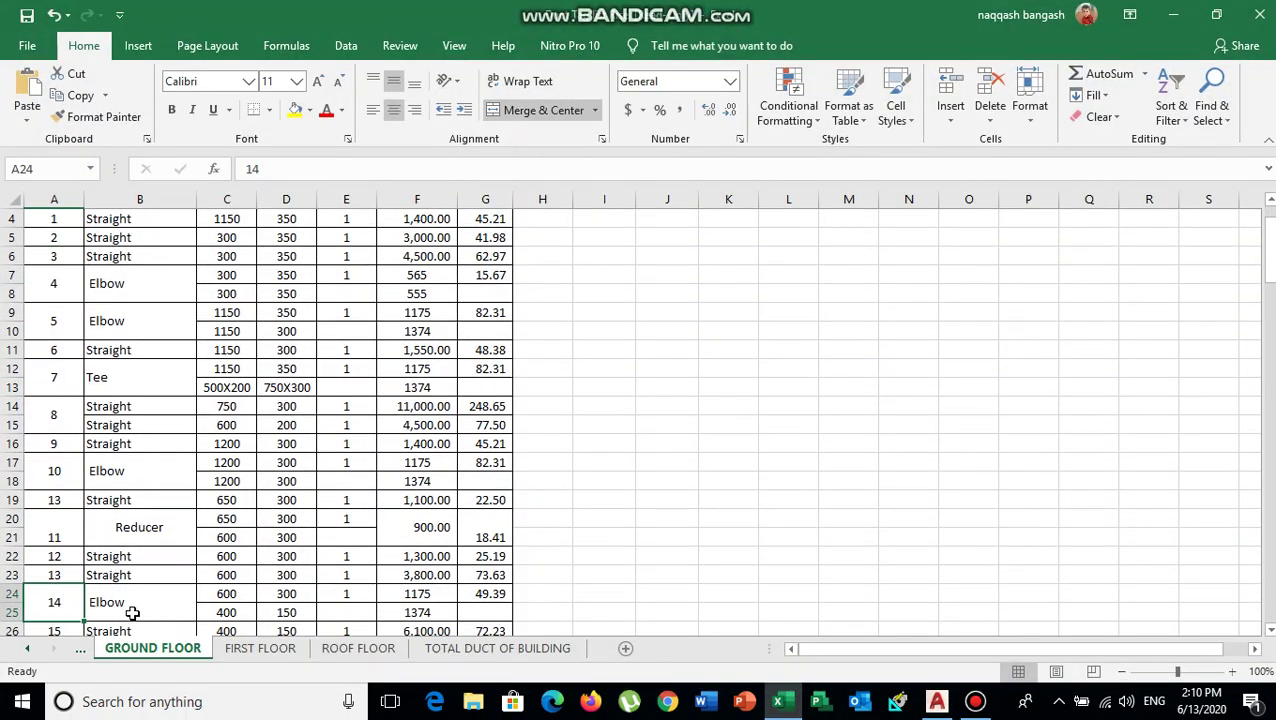
{"action": "scroll", "coordinate": [128, 605], "scroll_direction": "up", "scroll_amount": 1}
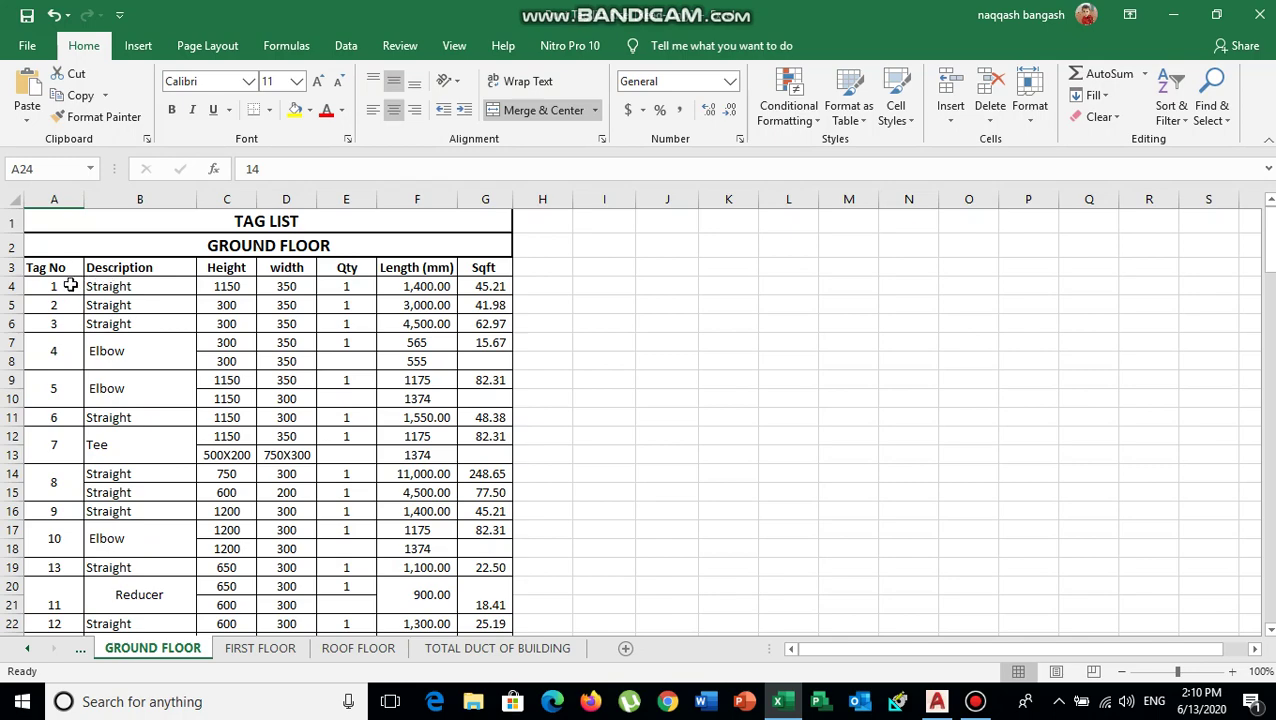
{"action": "scroll", "coordinate": [60, 340], "scroll_direction": "down", "scroll_amount": 17}
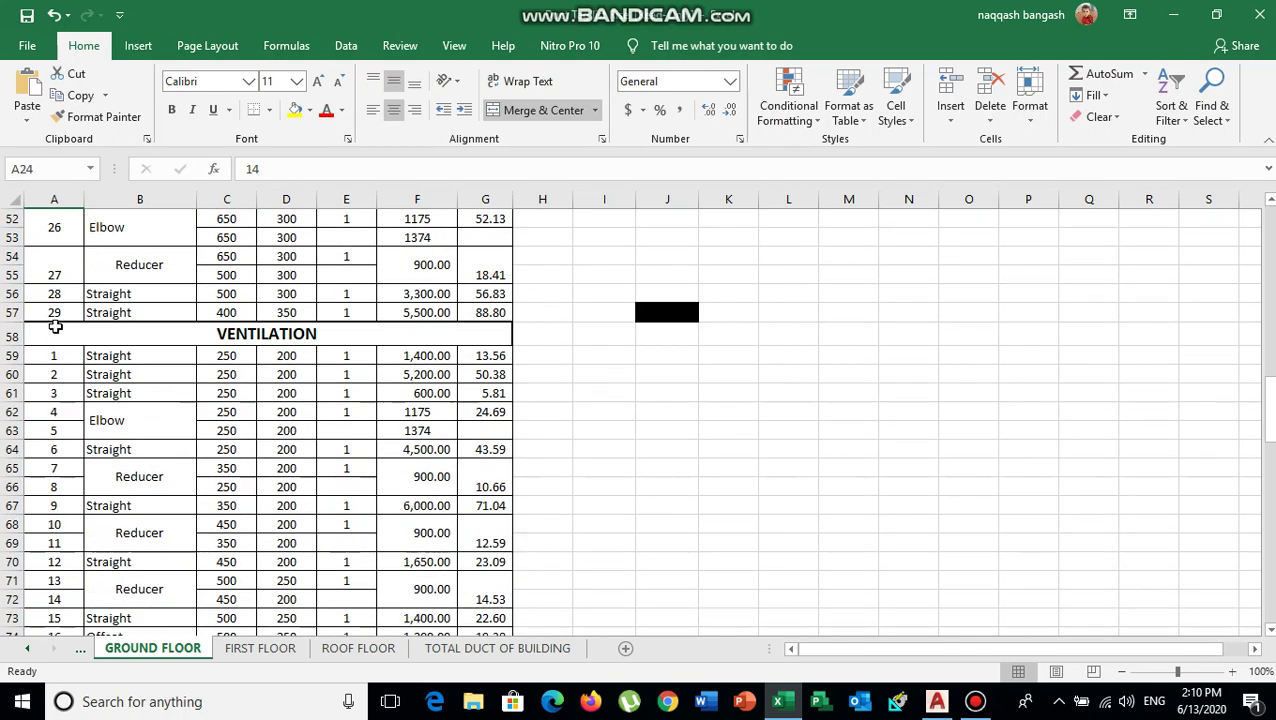
{"action": "scroll", "coordinate": [243, 440], "scroll_direction": "up", "scroll_amount": 17}
{"action": "scroll", "coordinate": [247, 450], "scroll_direction": "up", "scroll_amount": 1}
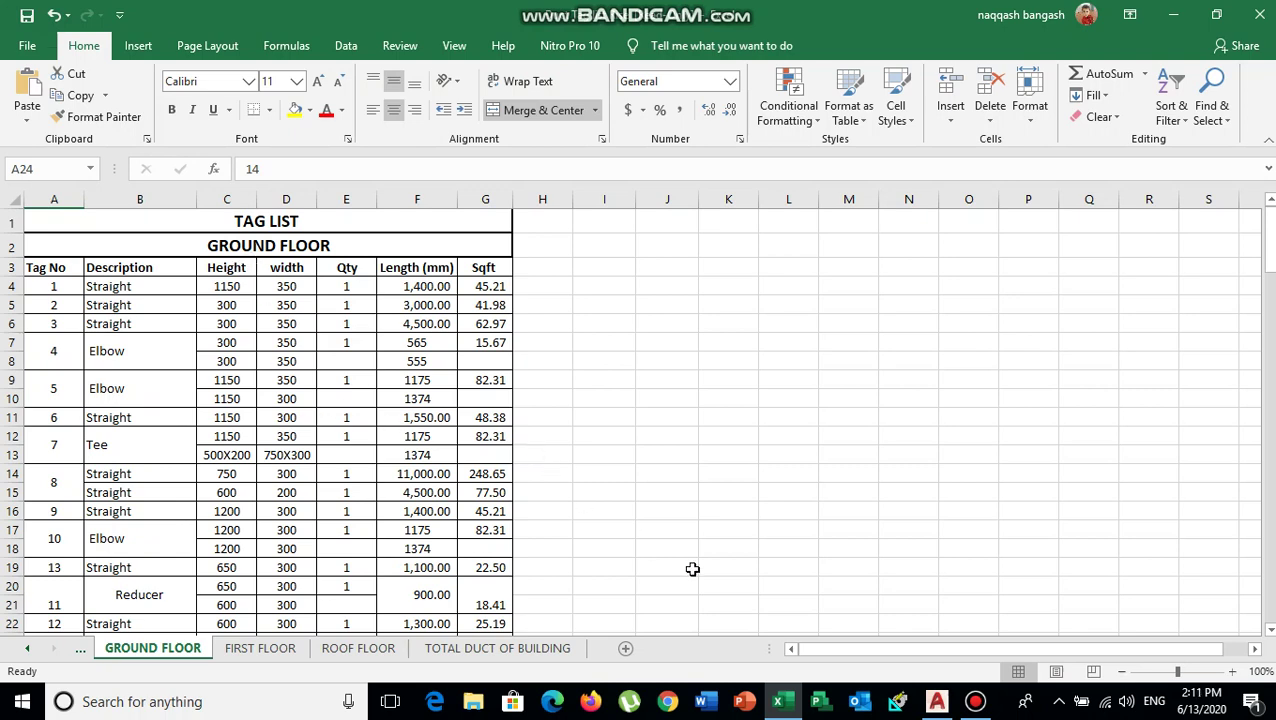
{"action": "left_click", "coordinate": [934, 705]}
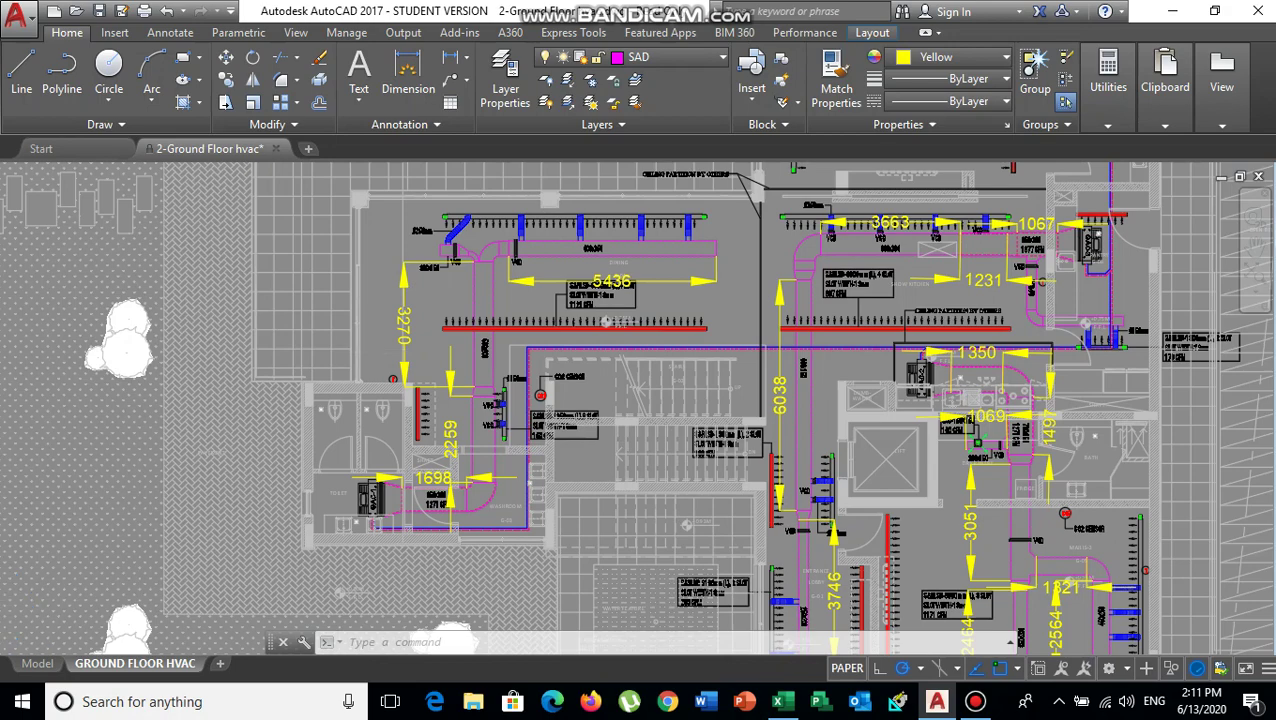
Step: Zoom in and out over the ground-floor duct runs, then bring the Excel tag list forward
{"action": "scroll", "coordinate": [378, 350], "scroll_direction": "down", "scroll_amount": 2}
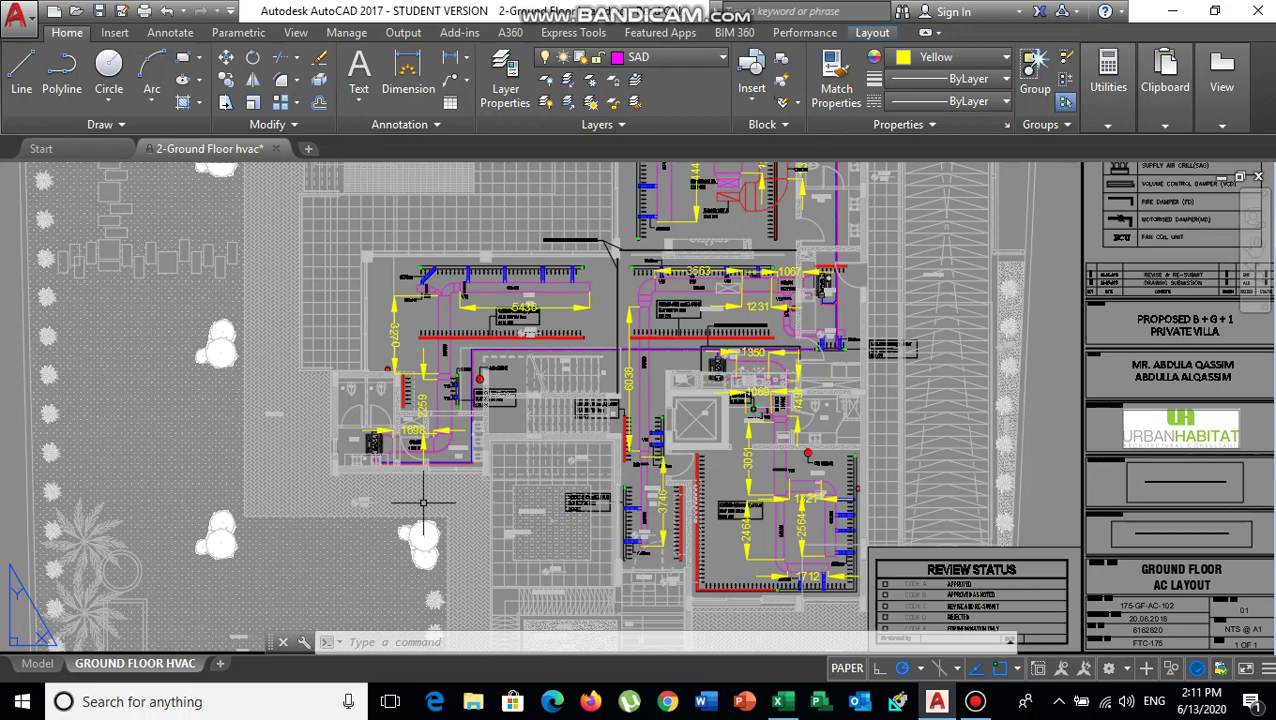
{"action": "scroll", "coordinate": [422, 470], "scroll_direction": "up", "scroll_amount": 4}
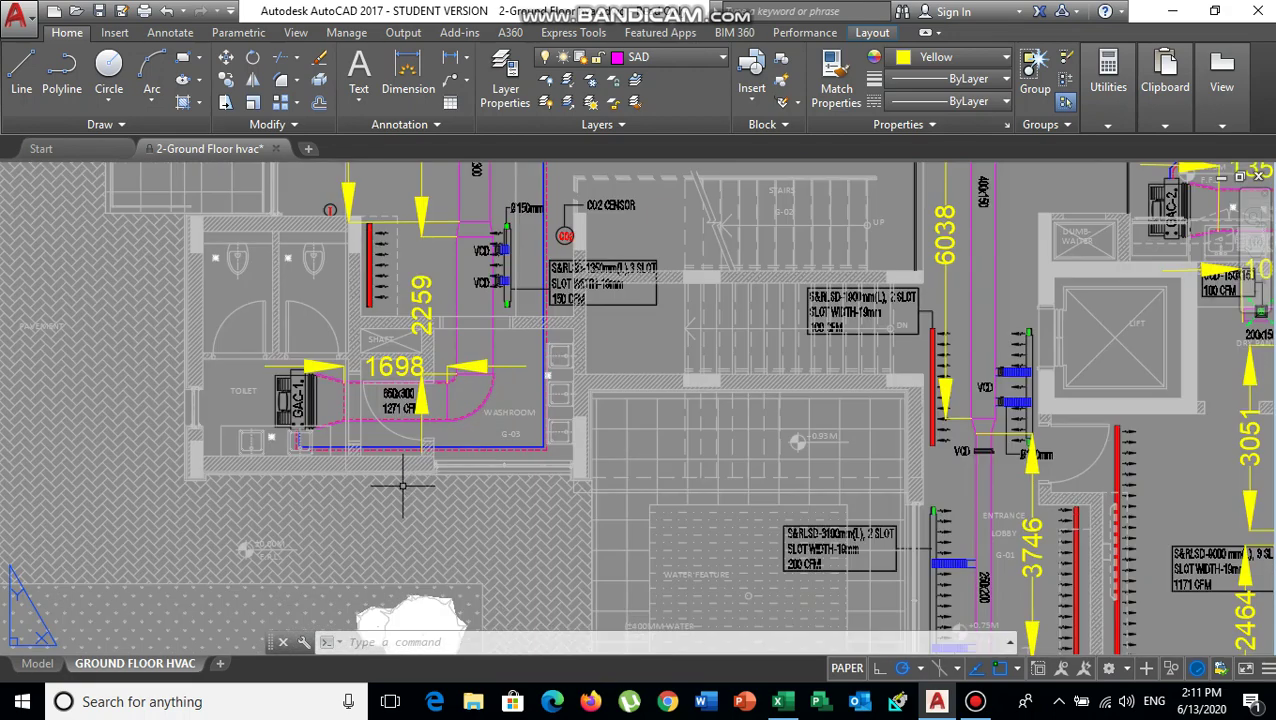
{"action": "scroll", "coordinate": [422, 470], "scroll_direction": "down", "scroll_amount": 4}
{"action": "scroll", "coordinate": [406, 488], "scroll_direction": "down", "scroll_amount": 1}
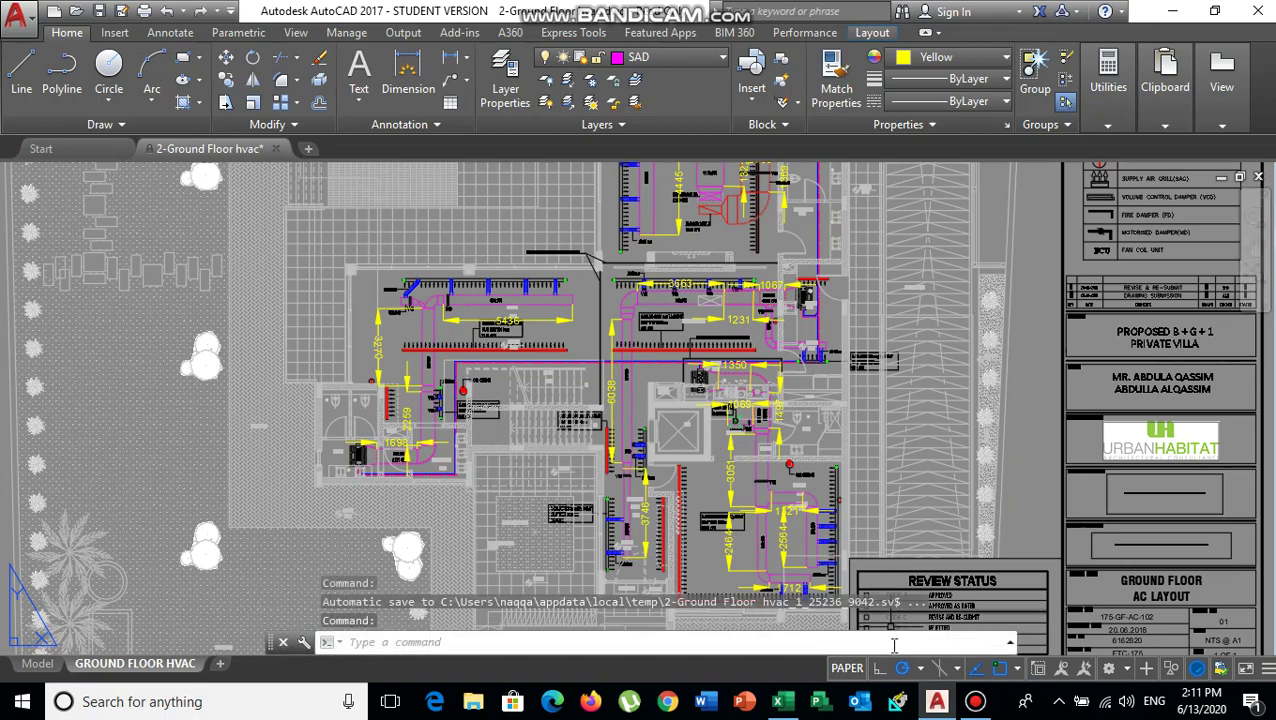
{"action": "left_click", "coordinate": [784, 703]}
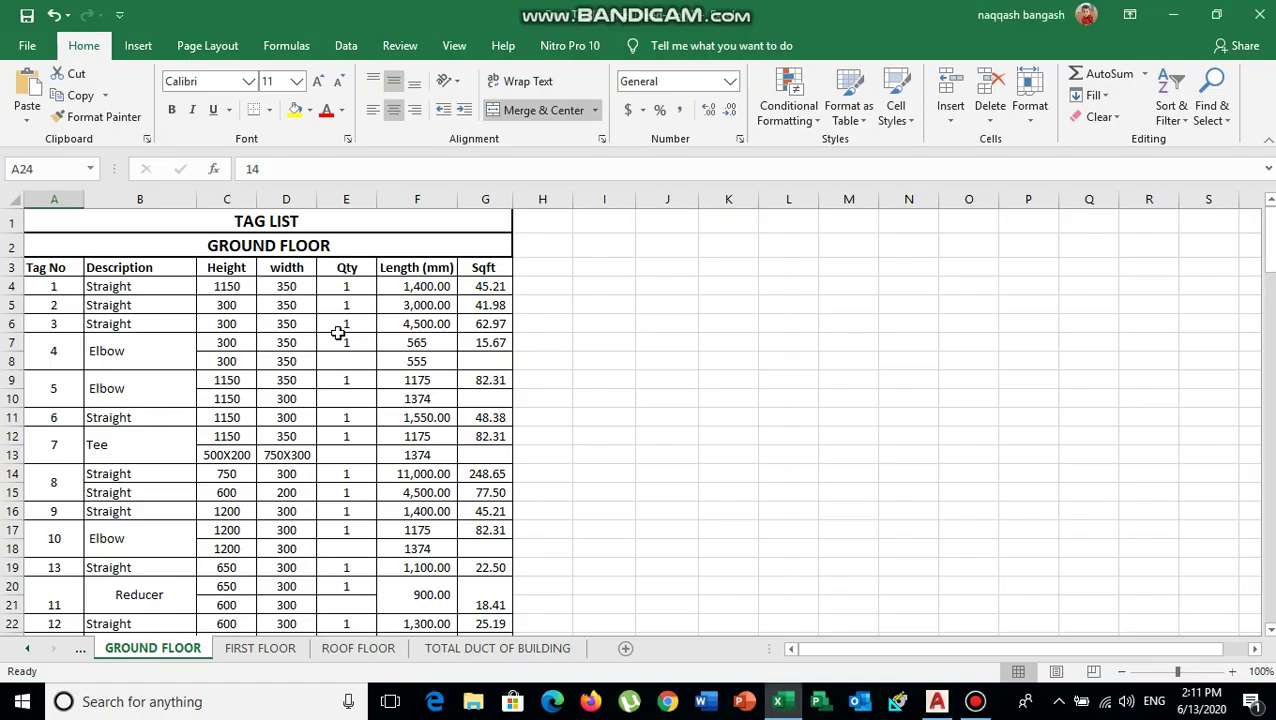
Step: Inspect tag 1's Sqft formula in G4 and sum G5:G19 to confirm 809.79, then return to AutoCAD
{"action": "left_click", "coordinate": [494, 287]}
{"action": "left_click_drag", "start_coordinate": [490, 307], "coordinate": [477, 573]}
{"action": "scroll", "coordinate": [498, 456], "scroll_direction": "down", "scroll_amount": 18}
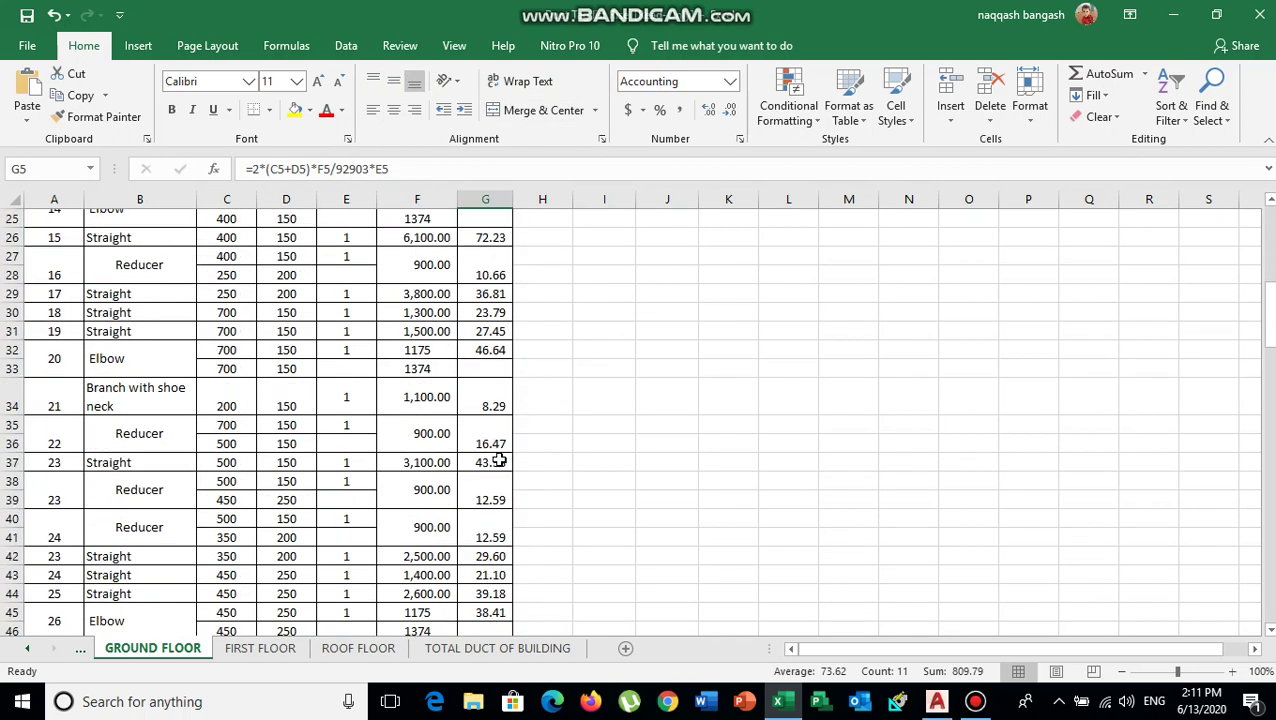
{"action": "scroll", "coordinate": [507, 420], "scroll_direction": "down", "scroll_amount": 8}
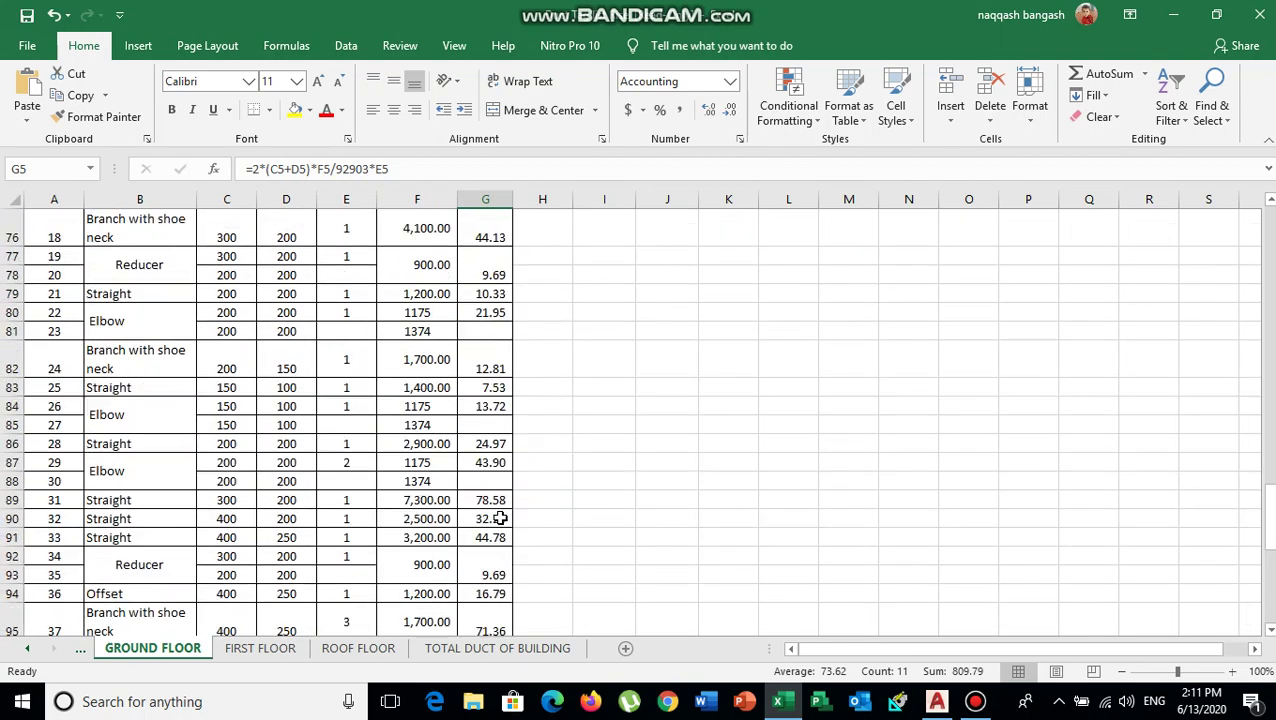
{"action": "scroll", "coordinate": [503, 495], "scroll_direction": "up", "scroll_amount": 20}
{"action": "scroll", "coordinate": [499, 515], "scroll_direction": "up", "scroll_amount": 4}
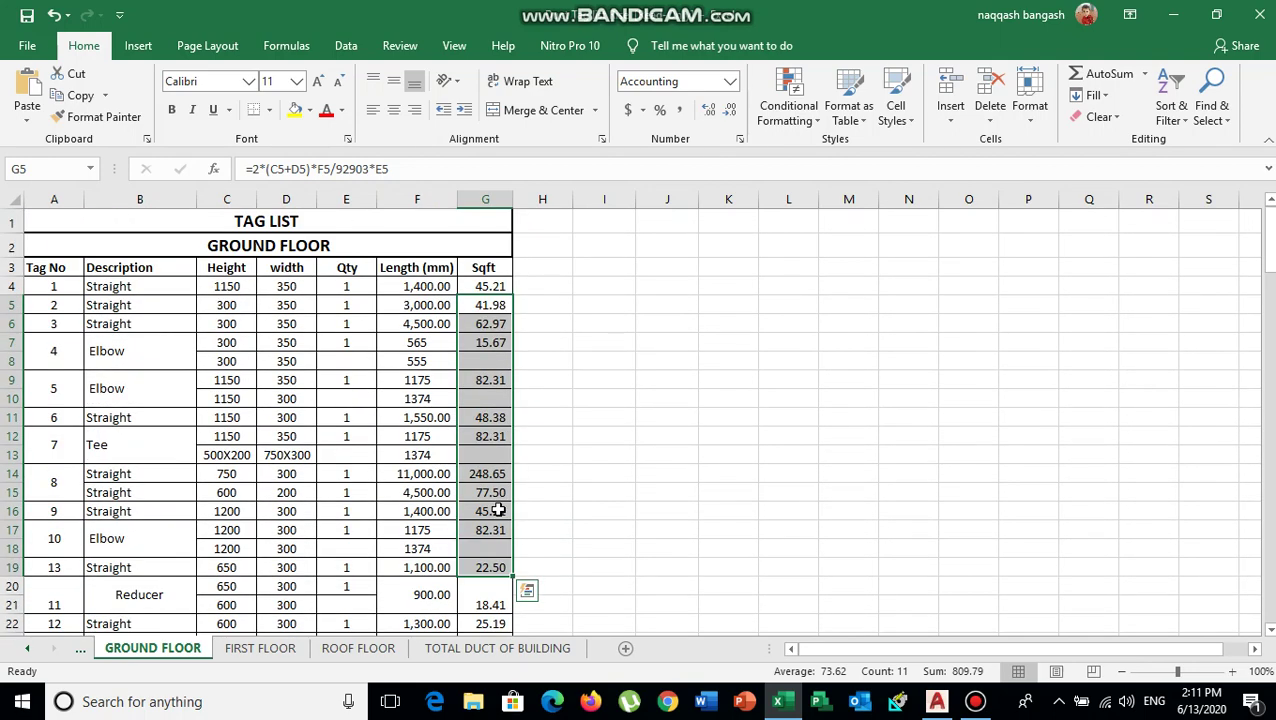
{"action": "left_click", "coordinate": [937, 701]}
{"action": "scroll", "coordinate": [411, 426], "scroll_direction": "up", "scroll_amount": 3}
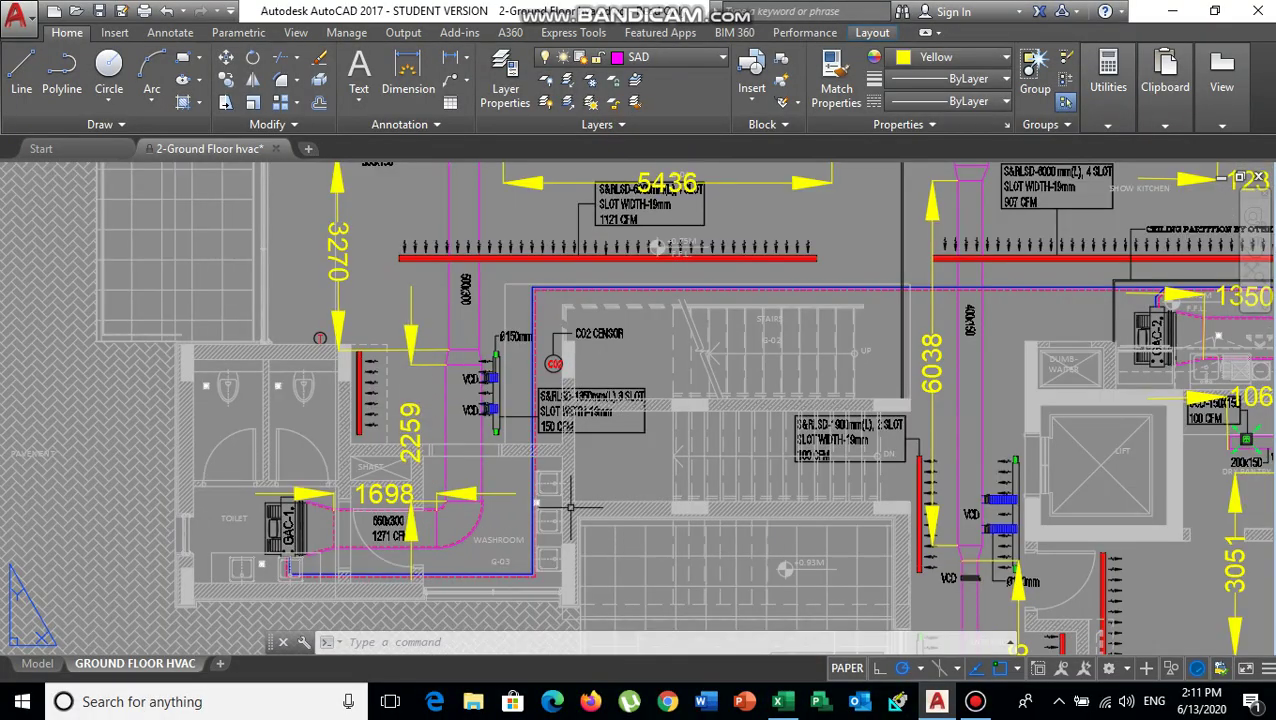
{"action": "scroll", "coordinate": [470, 432], "scroll_direction": "down", "scroll_amount": 1}
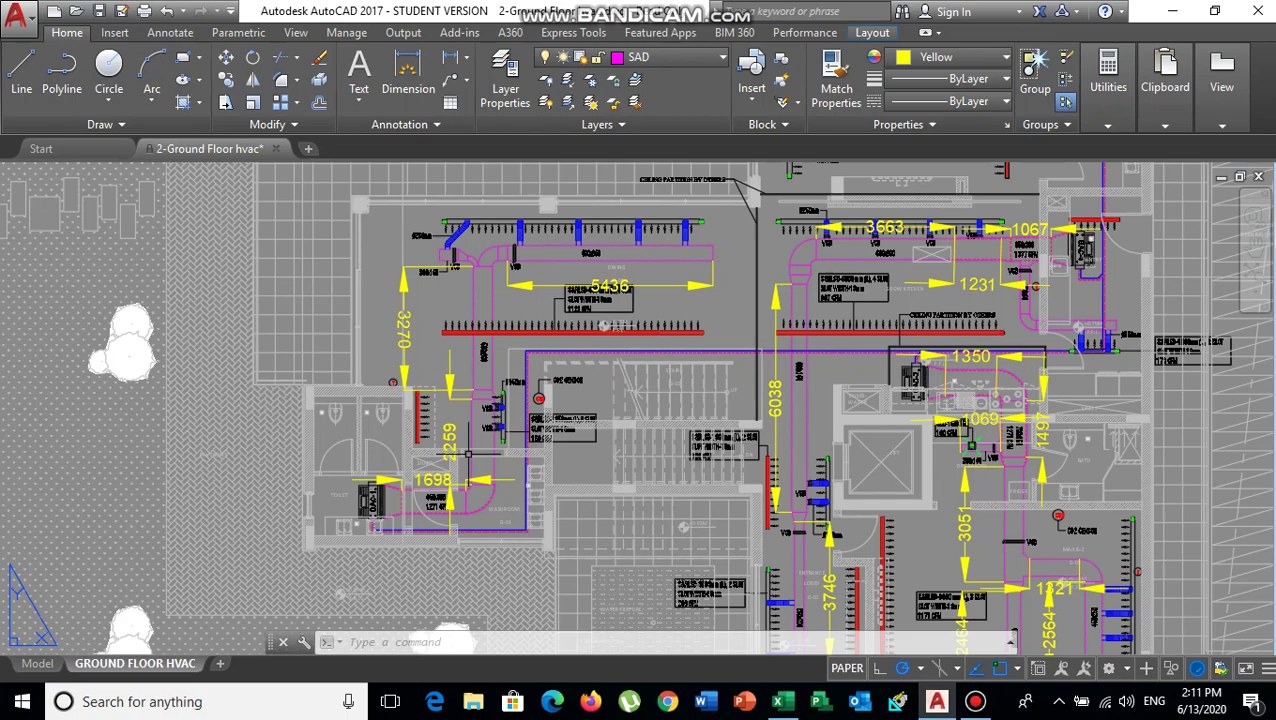
{"action": "scroll", "coordinate": [468, 455], "scroll_direction": "down", "scroll_amount": 2}
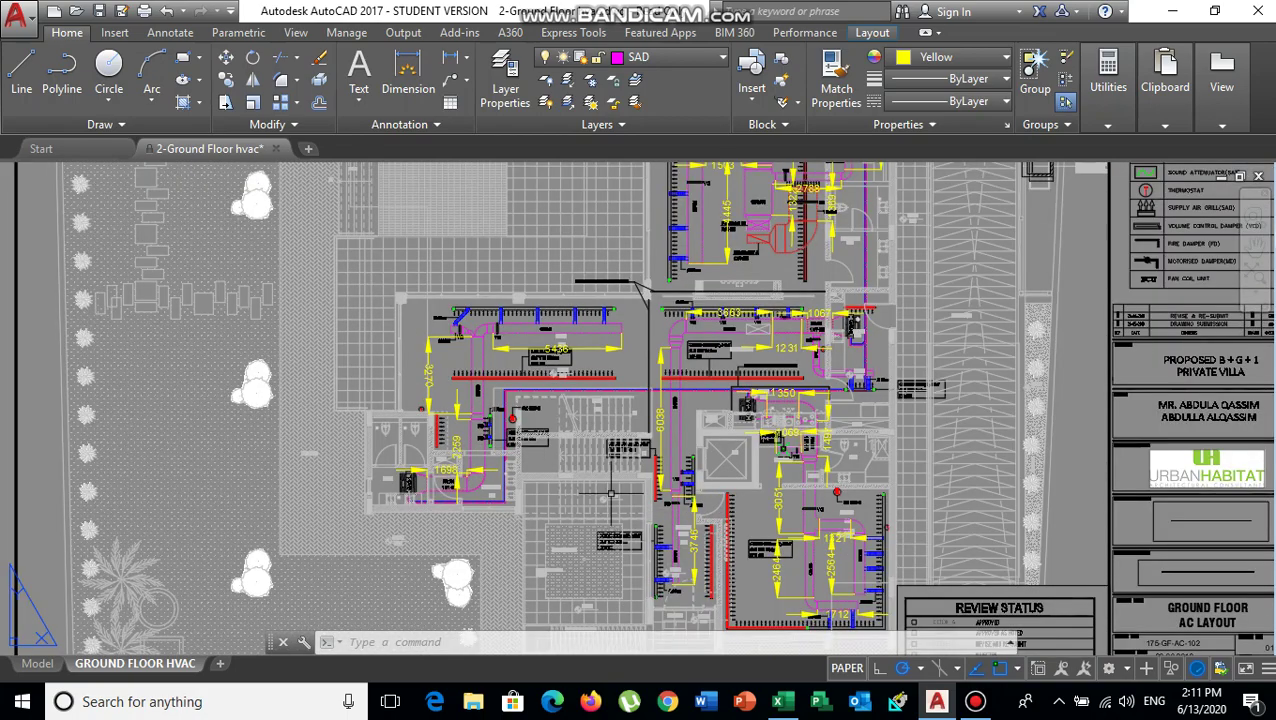
Step: Check tag 1's height in C4, width in D4 and Sqft formula in G4 against the drawing
{"action": "left_click", "coordinate": [779, 701]}
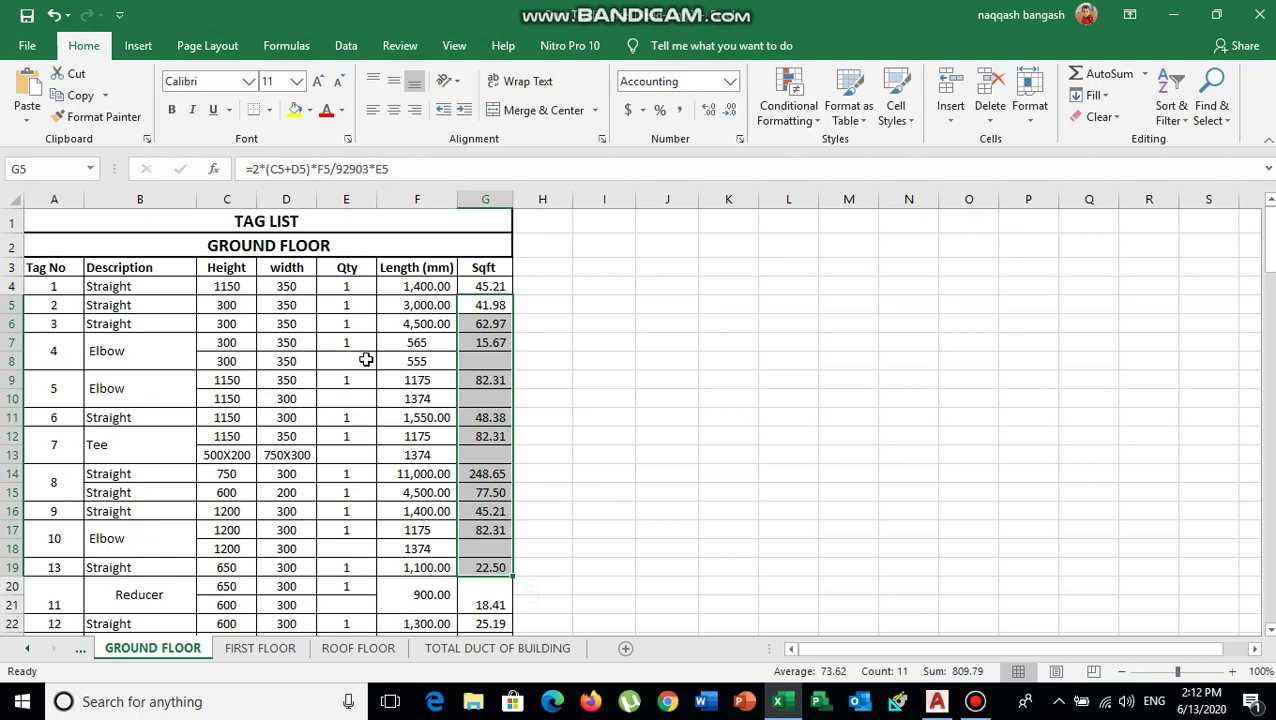
{"action": "scroll", "coordinate": [362, 367], "scroll_direction": "down", "scroll_amount": 6}
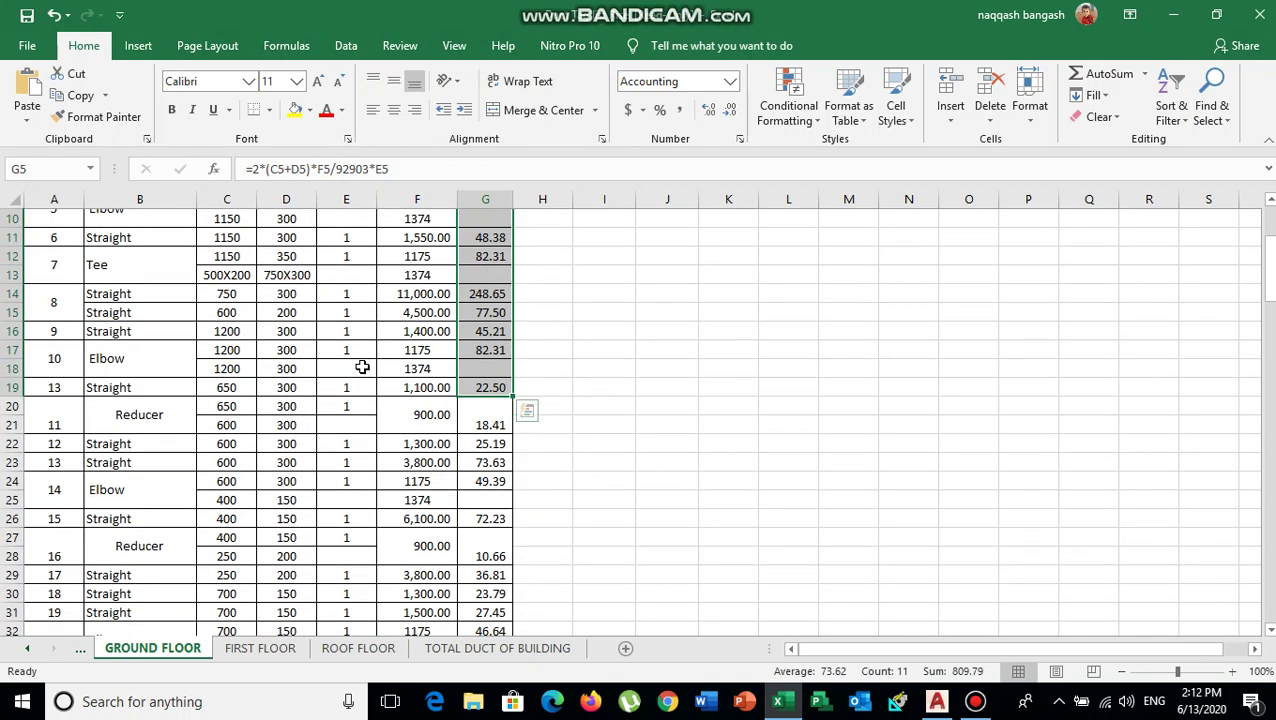
{"action": "scroll", "coordinate": [362, 367], "scroll_direction": "up", "scroll_amount": 6}
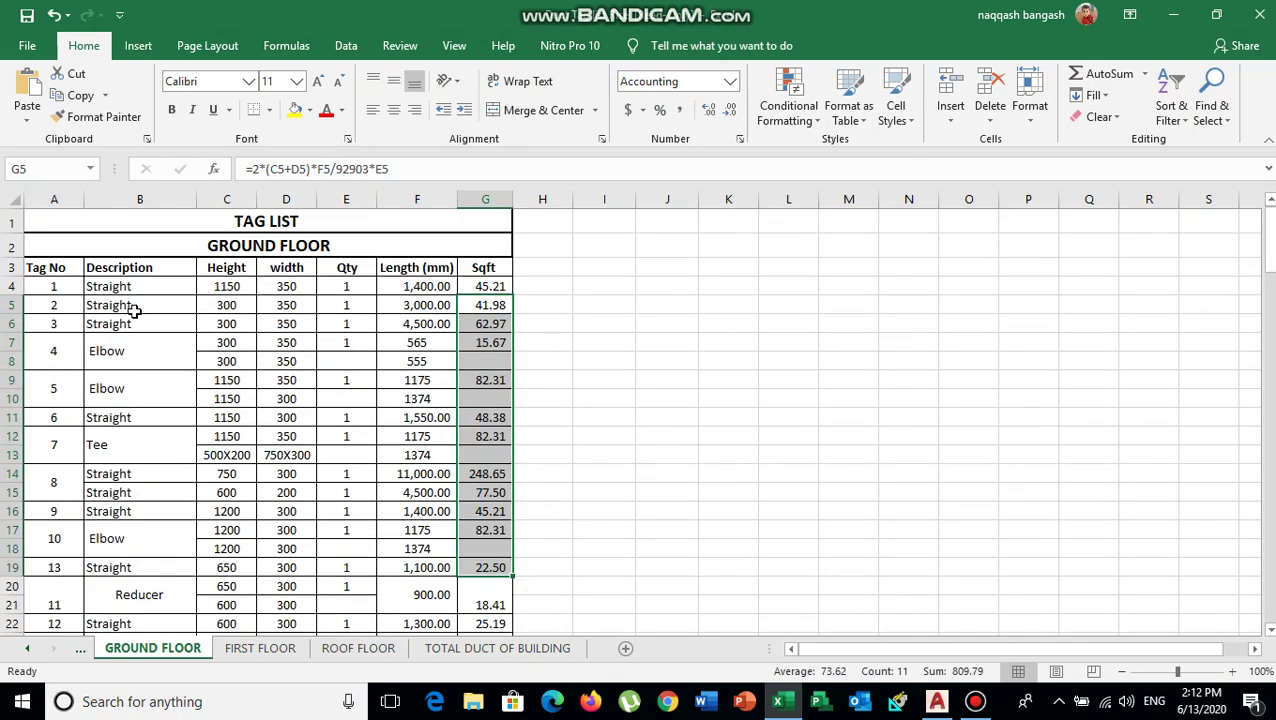
{"action": "left_click", "coordinate": [228, 287]}
{"action": "key", "text": "Right"}
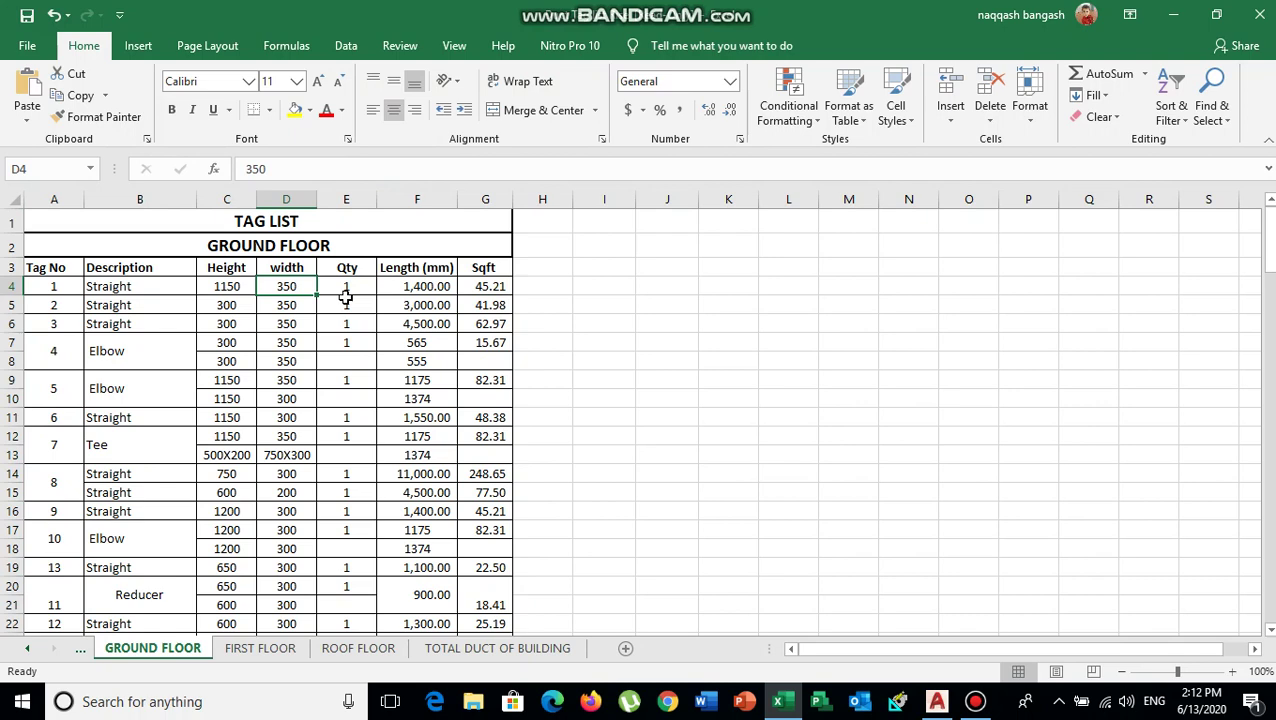
{"action": "left_click", "coordinate": [478, 287]}
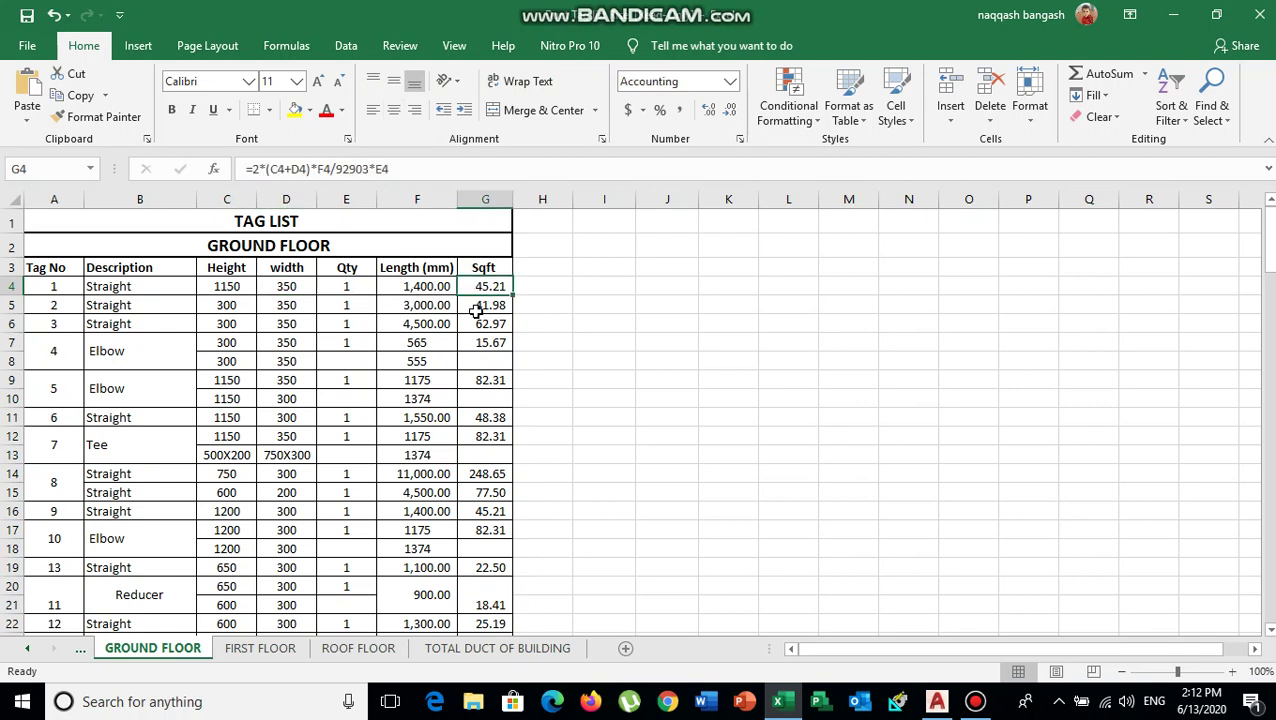
{"action": "scroll", "coordinate": [456, 462], "scroll_direction": "down", "scroll_amount": 2}
{"action": "scroll", "coordinate": [456, 462], "scroll_direction": "up", "scroll_amount": 2}
{"action": "left_click", "coordinate": [938, 705]}
Step: Zoom into the 1698 washroom and kitchen duct areas, back out to the sheet, then return to Excel
{"action": "scroll", "coordinate": [515, 452], "scroll_direction": "up", "scroll_amount": 3}
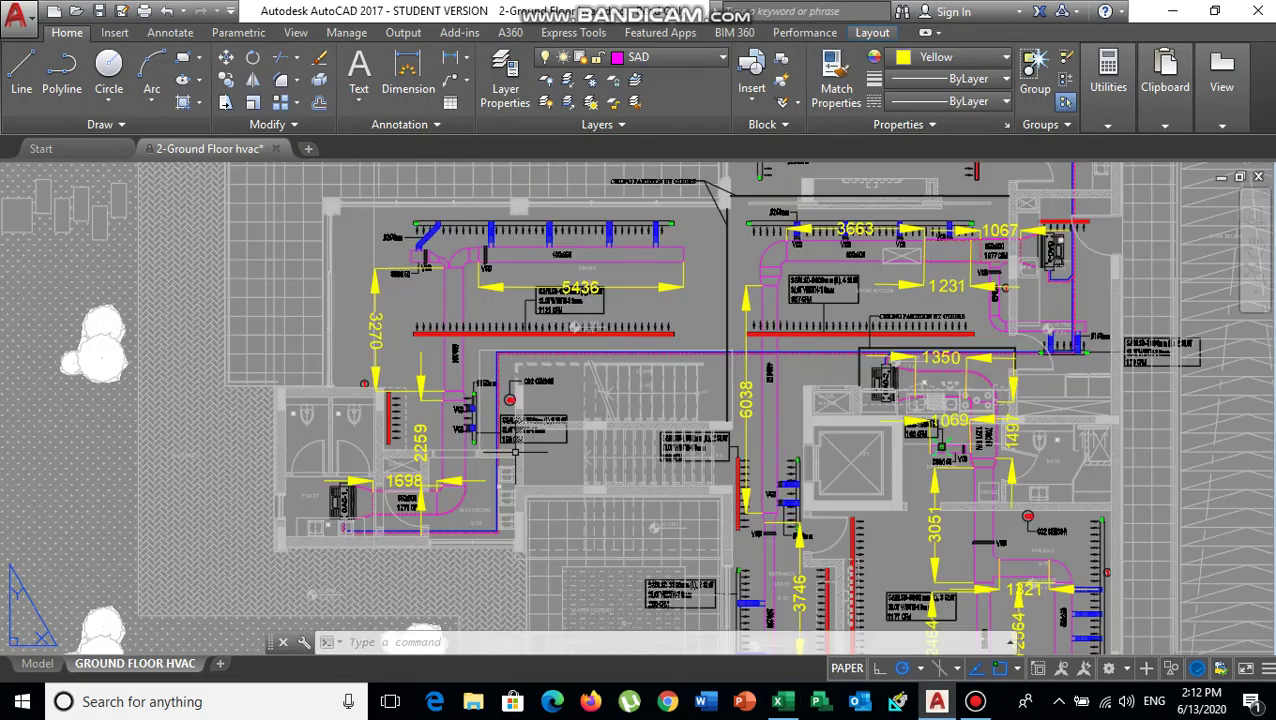
{"action": "scroll", "coordinate": [403, 520], "scroll_direction": "up", "scroll_amount": 2}
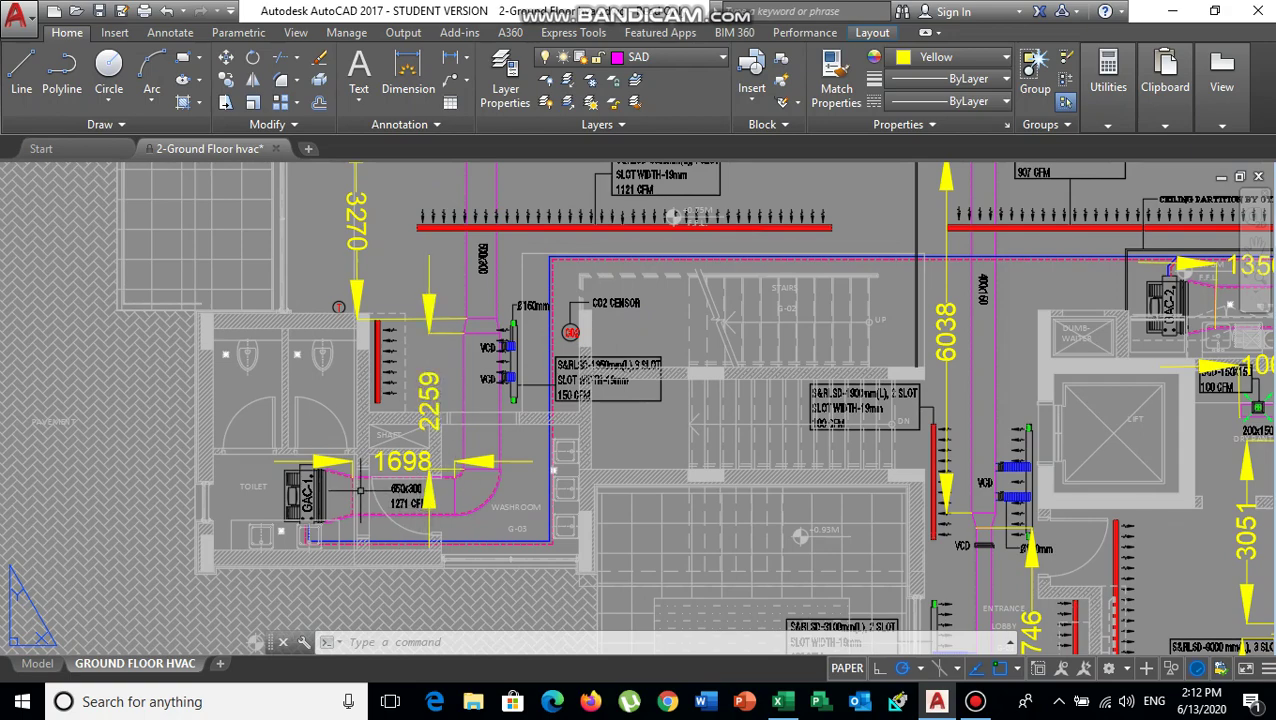
{"action": "scroll", "coordinate": [360, 490], "scroll_direction": "down", "scroll_amount": 5}
{"action": "scroll", "coordinate": [622, 357], "scroll_direction": "up", "scroll_amount": 5}
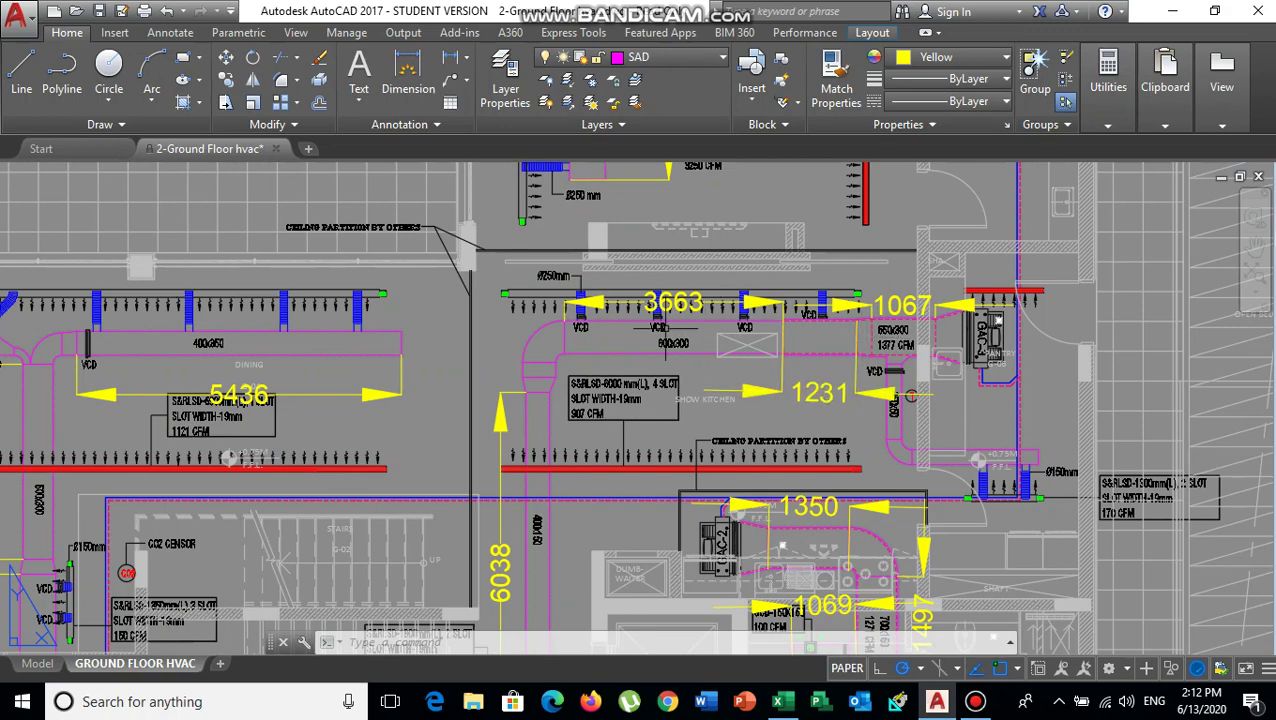
{"action": "scroll", "coordinate": [569, 311], "scroll_direction": "down", "scroll_amount": 2}
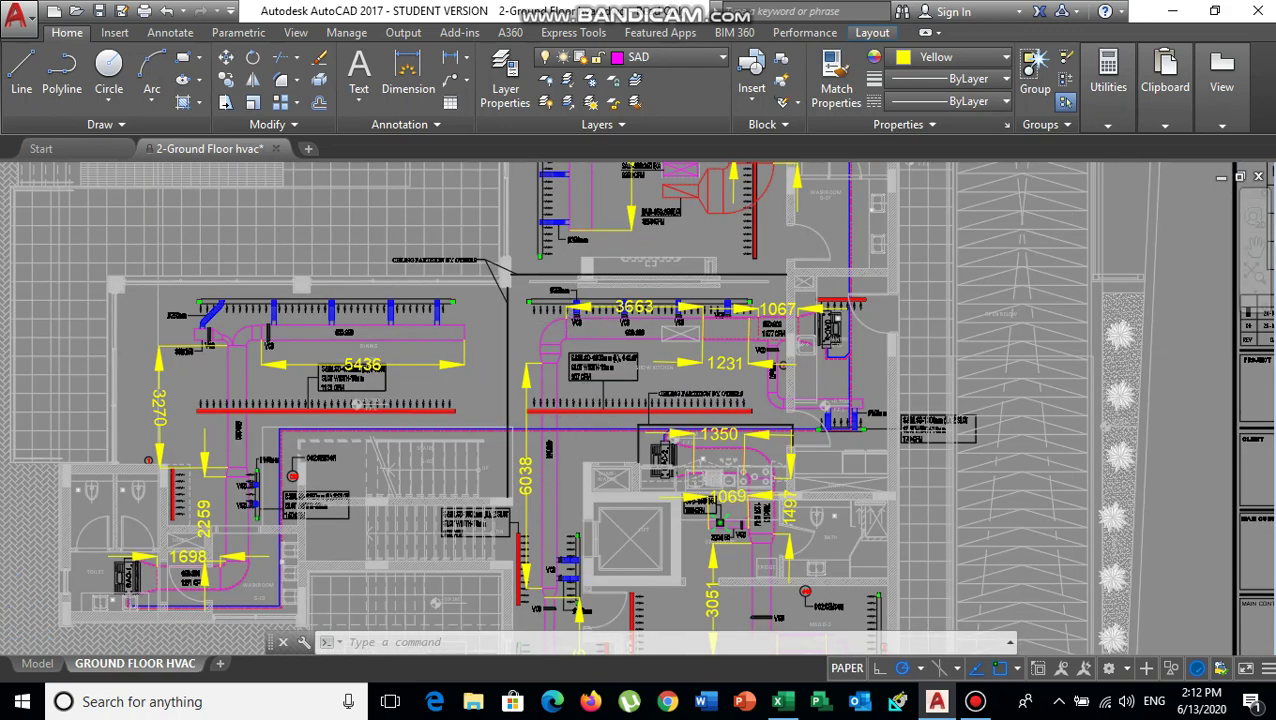
{"action": "scroll", "coordinate": [579, 409], "scroll_direction": "down", "scroll_amount": 2}
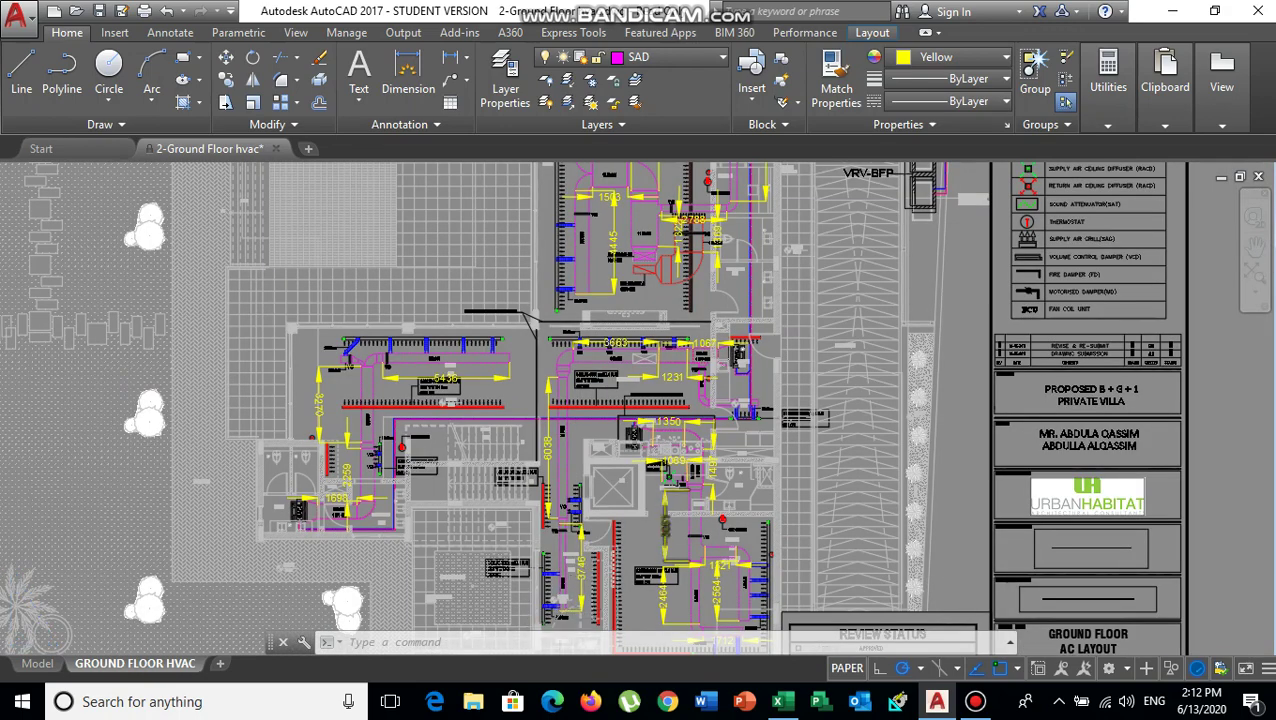
{"action": "scroll", "coordinate": [660, 549], "scroll_direction": "down", "scroll_amount": 2}
{"action": "scroll", "coordinate": [656, 545], "scroll_direction": "down", "scroll_amount": 2}
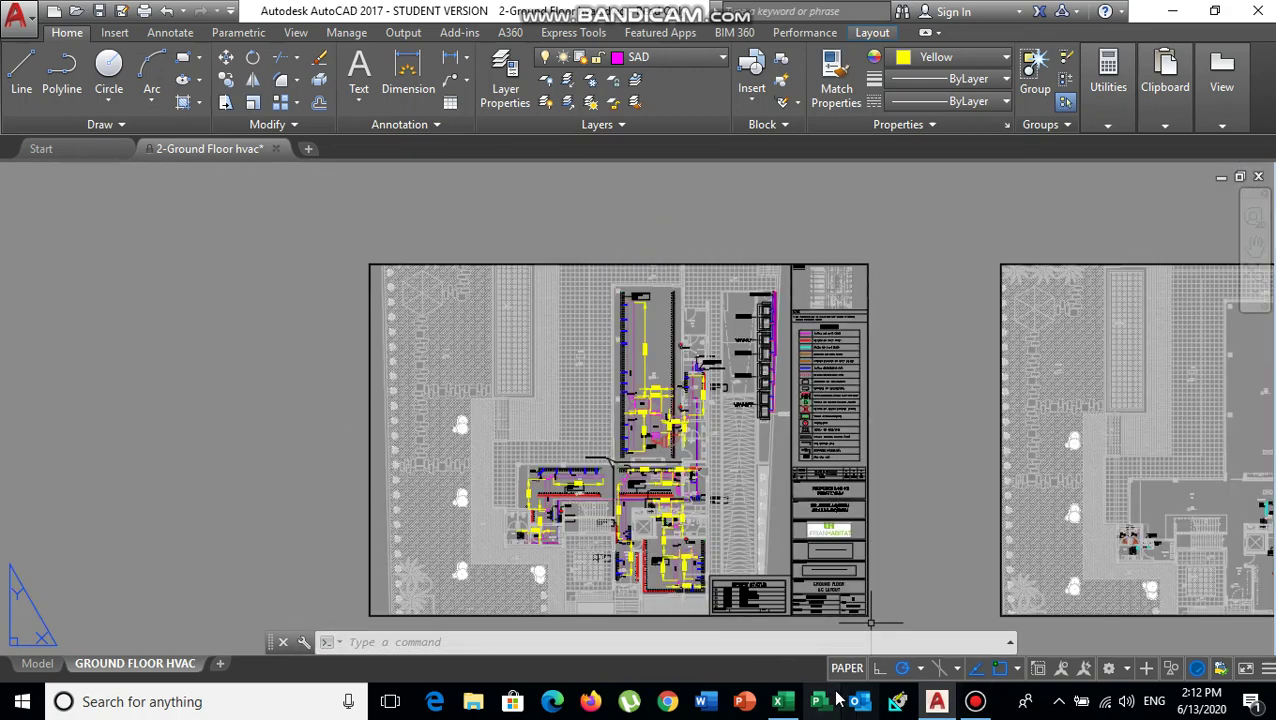
{"action": "left_click", "coordinate": [782, 701]}
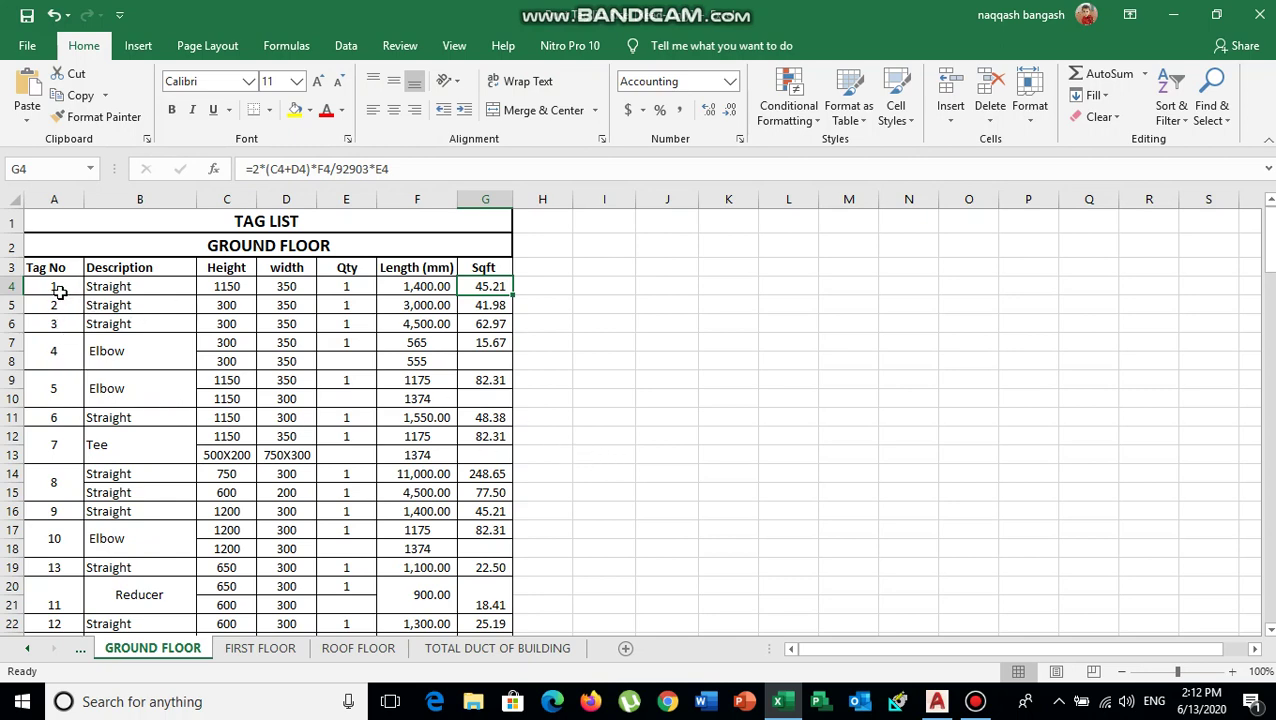
Step: Select the verified tag rows A3:G19 and color their text red
{"action": "left_click_drag", "start_coordinate": [60, 568], "coordinate": [470, 268]}
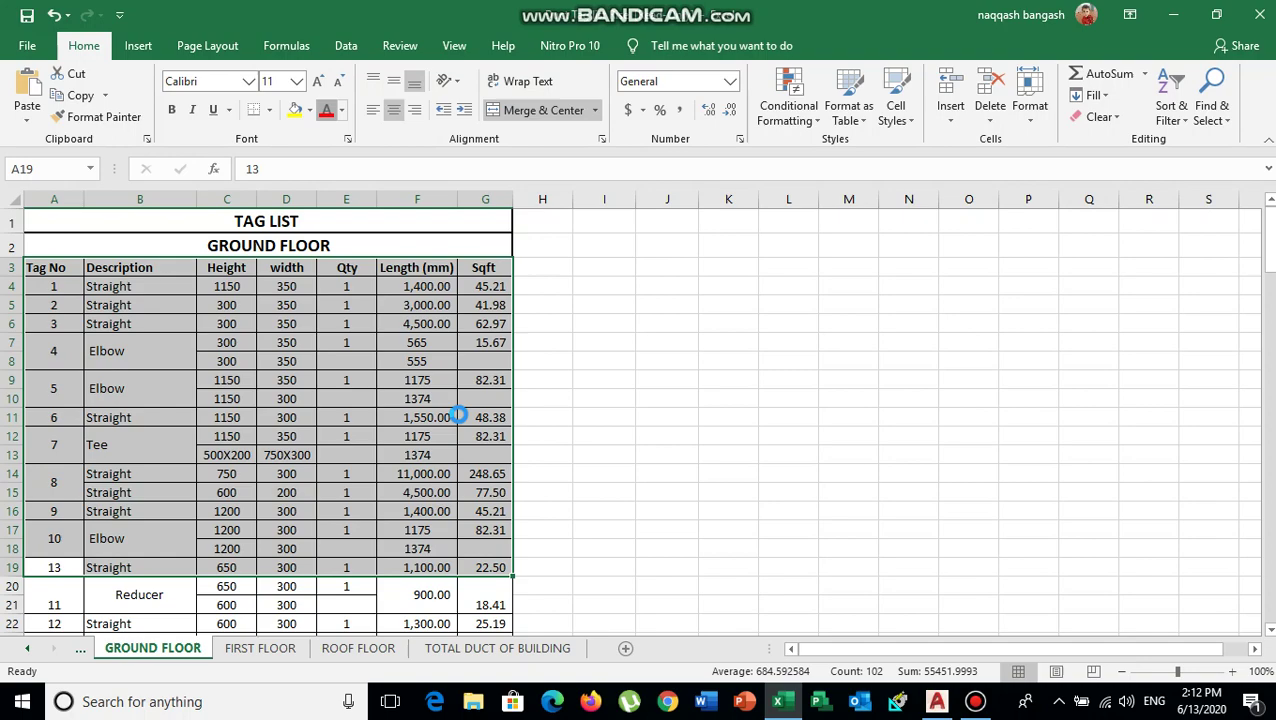
{"action": "scroll", "coordinate": [458, 417], "scroll_direction": "down", "scroll_amount": 3}
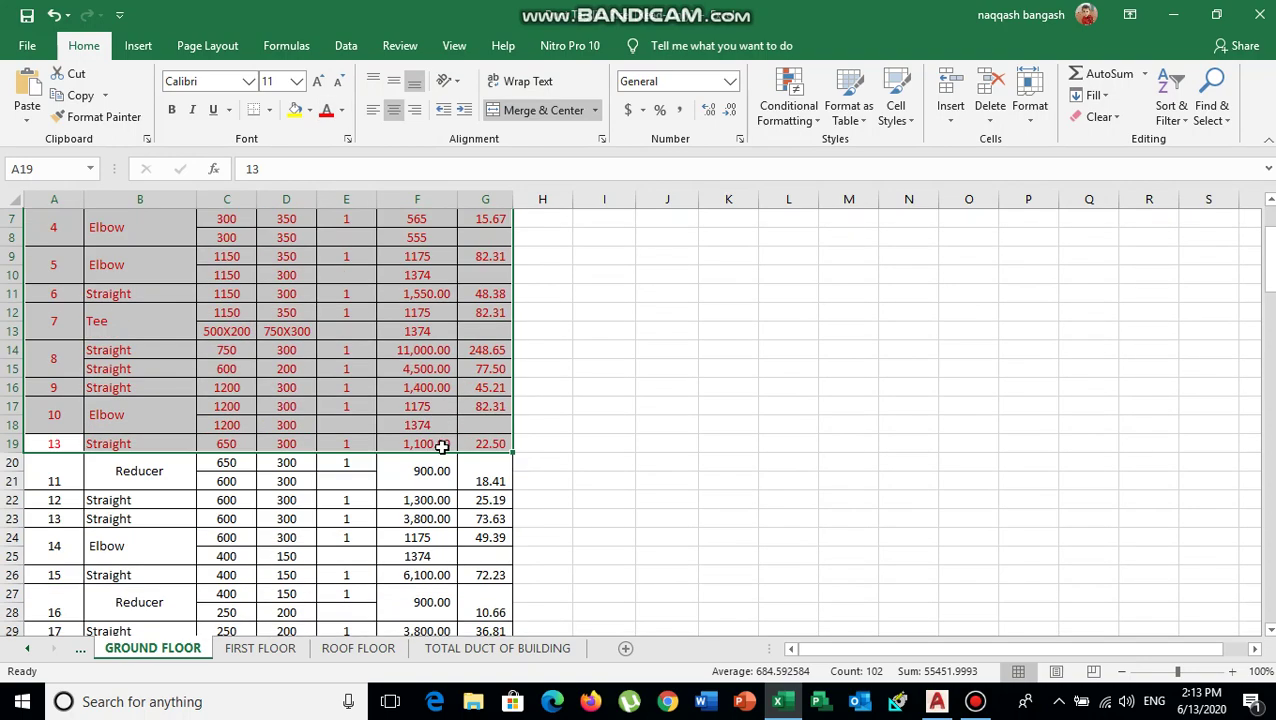
{"action": "left_click_drag", "start_coordinate": [40, 407], "coordinate": [463, 472]}
{"action": "scroll", "coordinate": [463, 556], "scroll_direction": "down", "scroll_amount": 1}
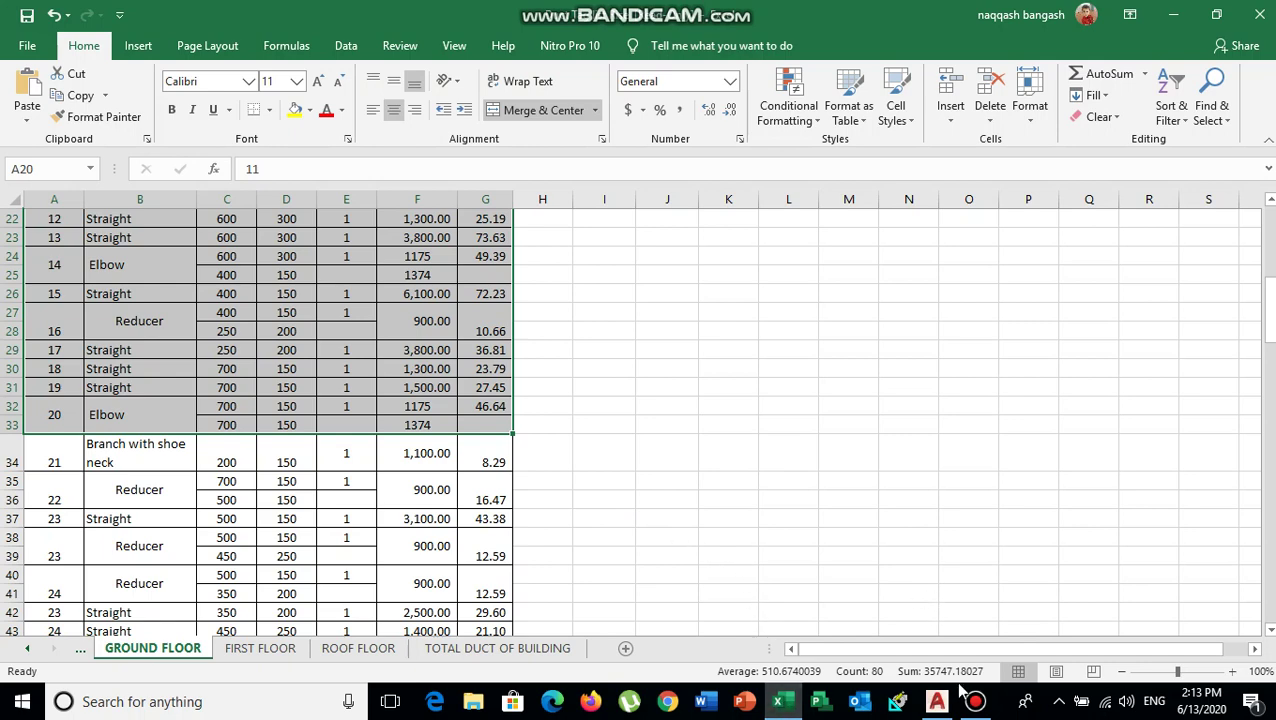
{"action": "scroll", "coordinate": [829, 574], "scroll_direction": "up", "scroll_amount": 5}
{"action": "scroll", "coordinate": [829, 574], "scroll_direction": "up", "scroll_amount": 2}
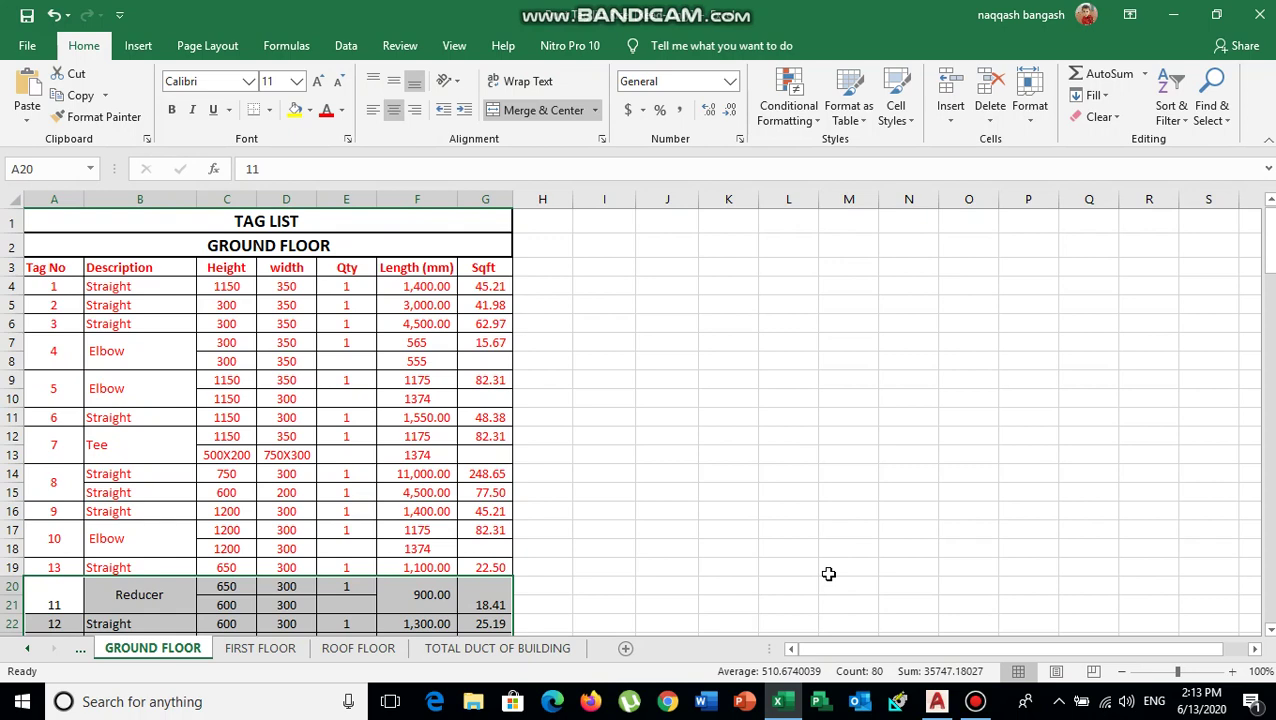
{"action": "left_click", "coordinate": [975, 701]}
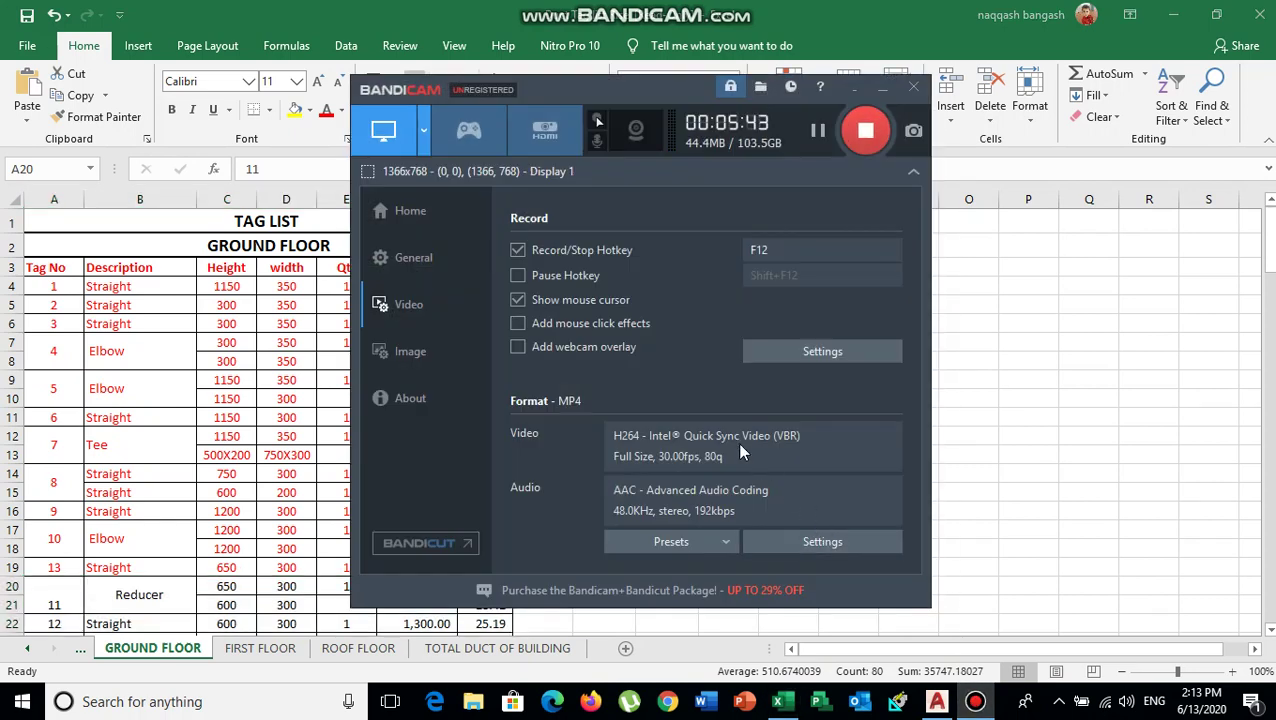